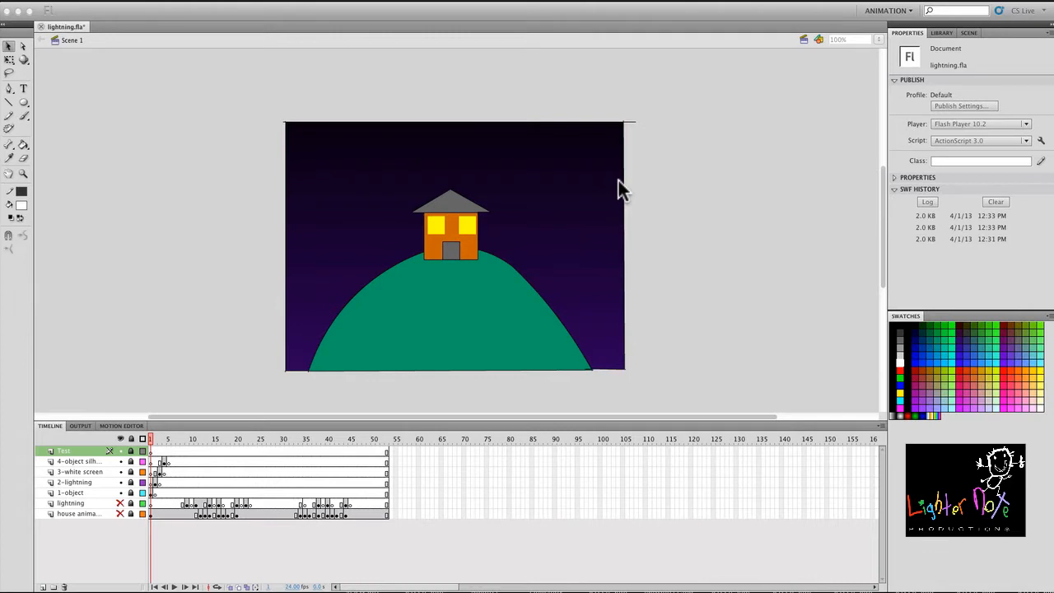
Test the movie to preview the night scene animation, and close the preview window
key(super+Return)
key(super+Return)
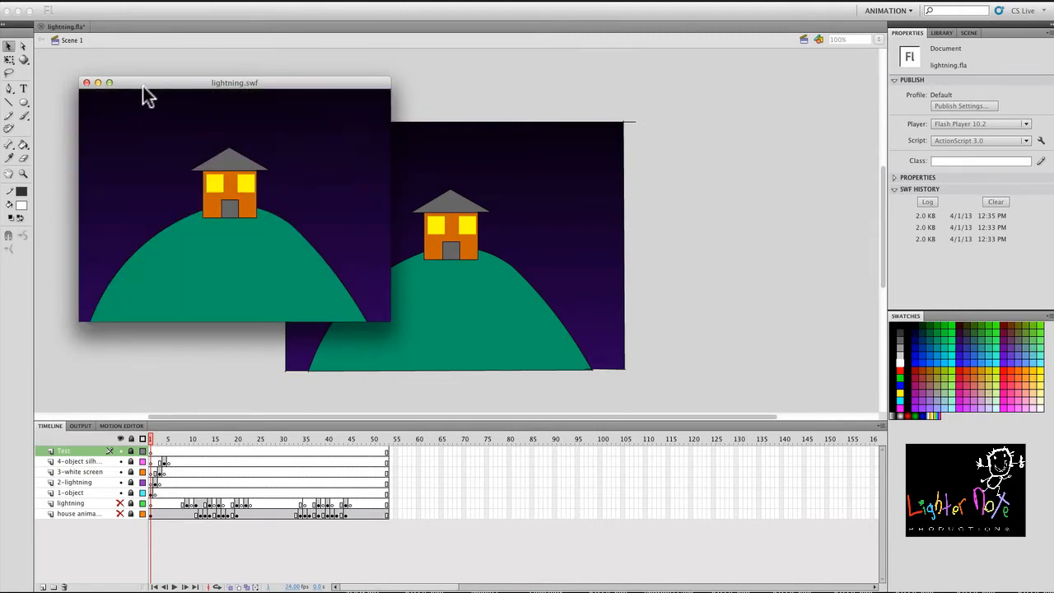
click(85, 83)
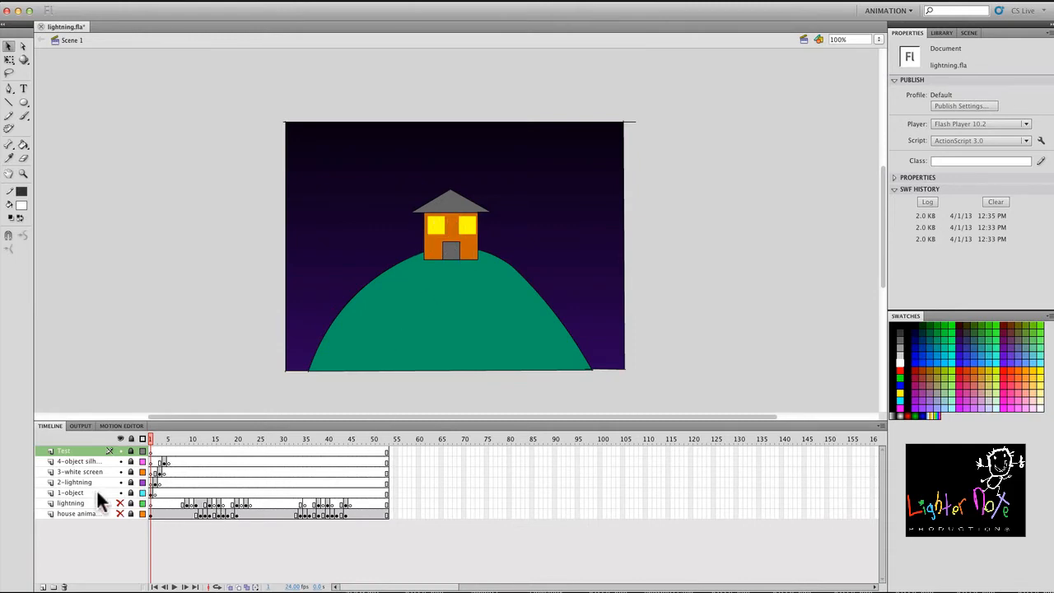
Go to frame 2 of the 2-lightning layer and unlock that layer
click(152, 492)
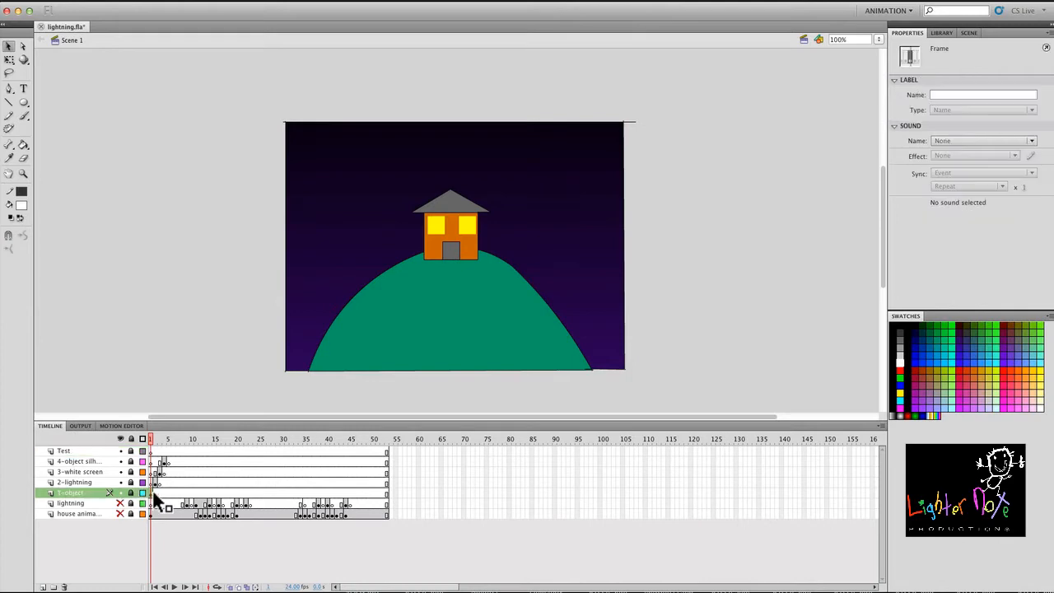
click(83, 482)
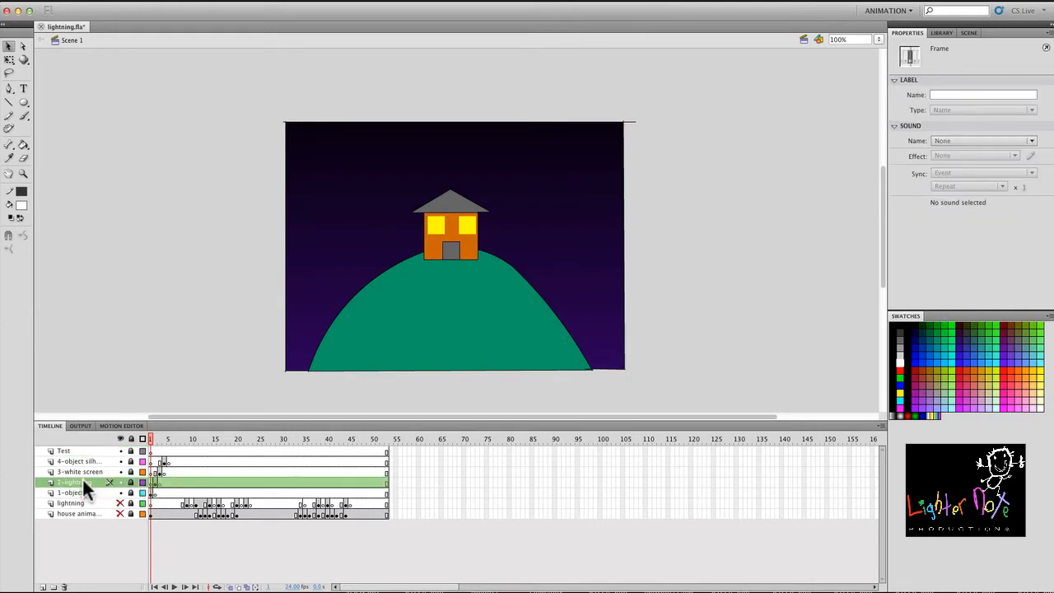
drag(151, 439, 155, 438)
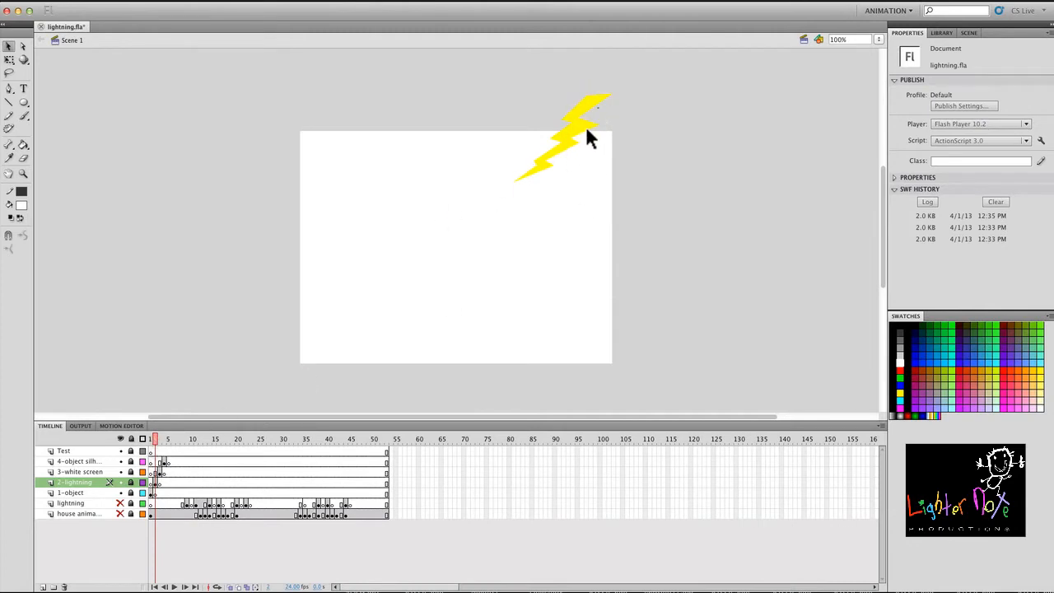
click(130, 482)
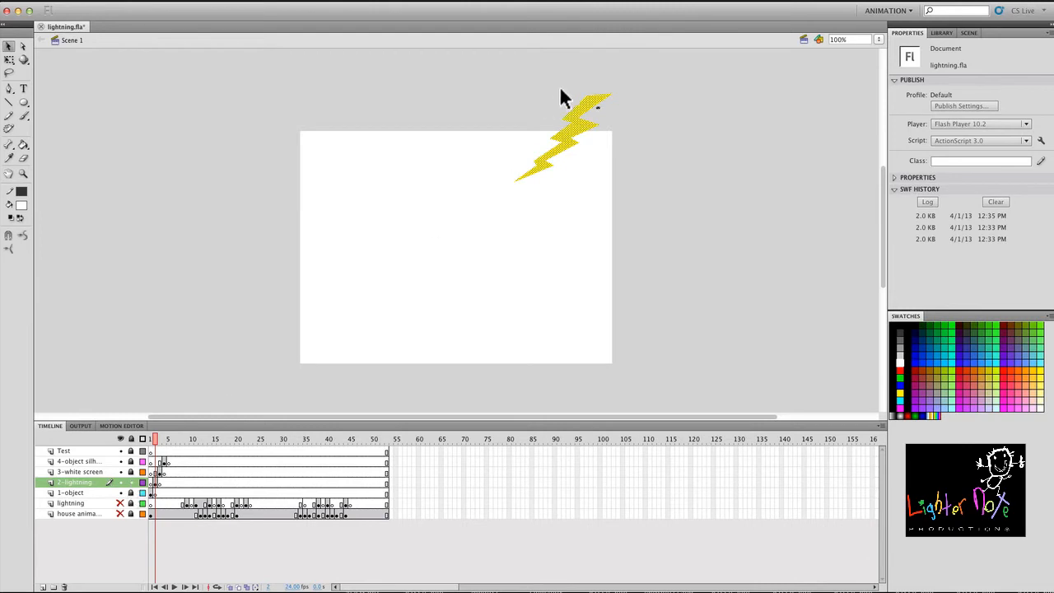
click(619, 178)
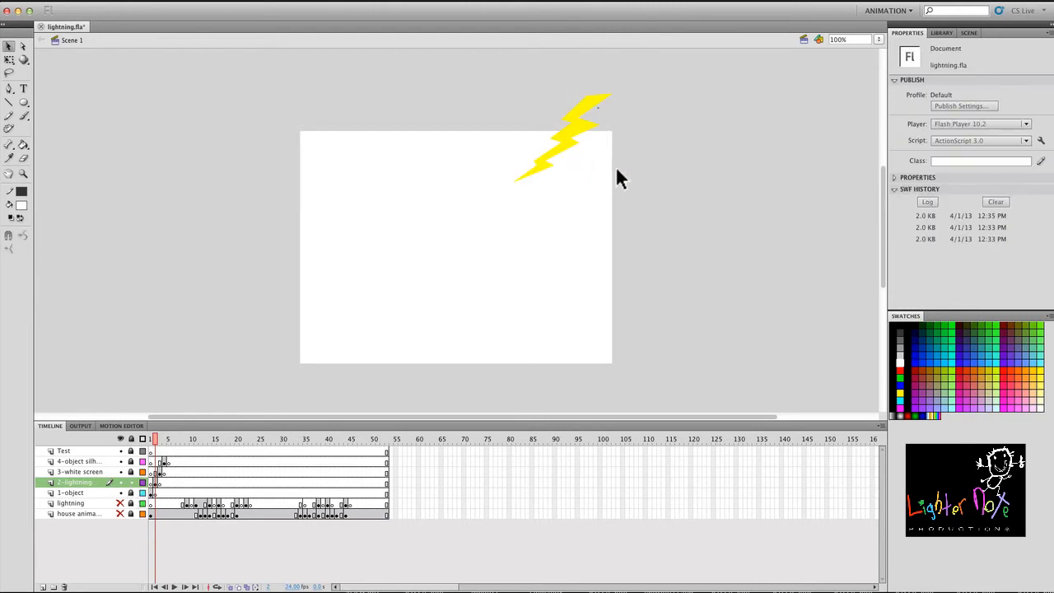
Draw a practice rectangle about 100 wide and 168 high on frame 2 beside the lightning bolt
key(r)
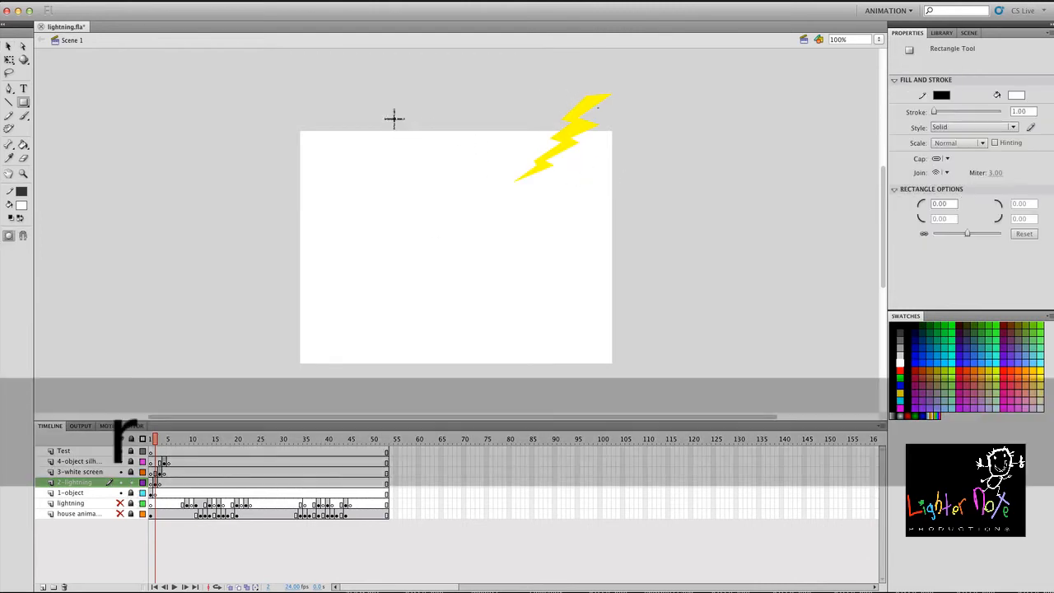
mouse_move(387, 112)
mouse_down()
mouse_move(387, 146)
mouse_move(446, 193)
mouse_move(442, 207)
mouse_up()
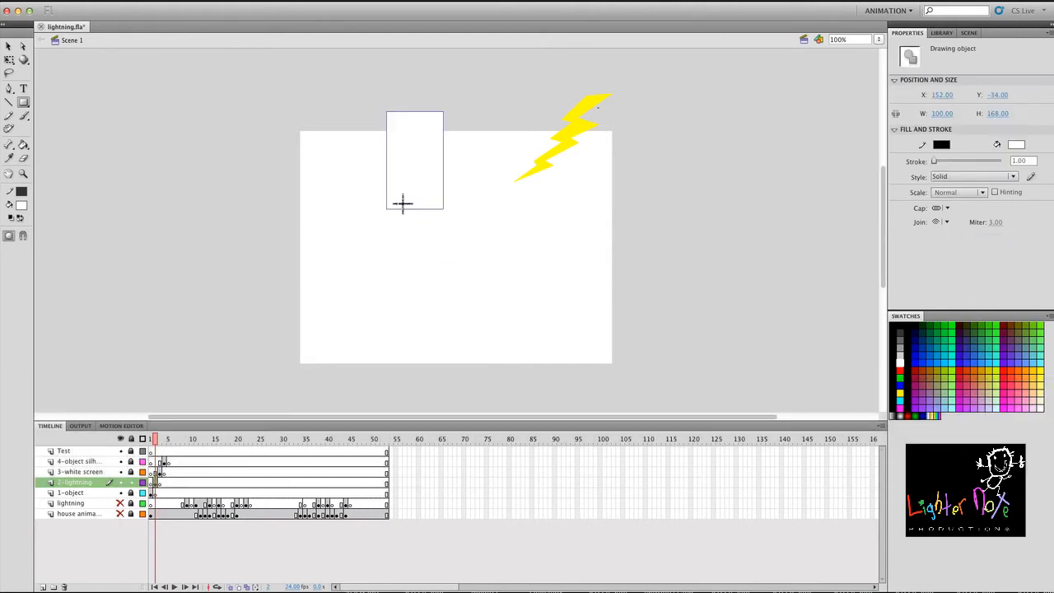
key(v)
key(Delete)
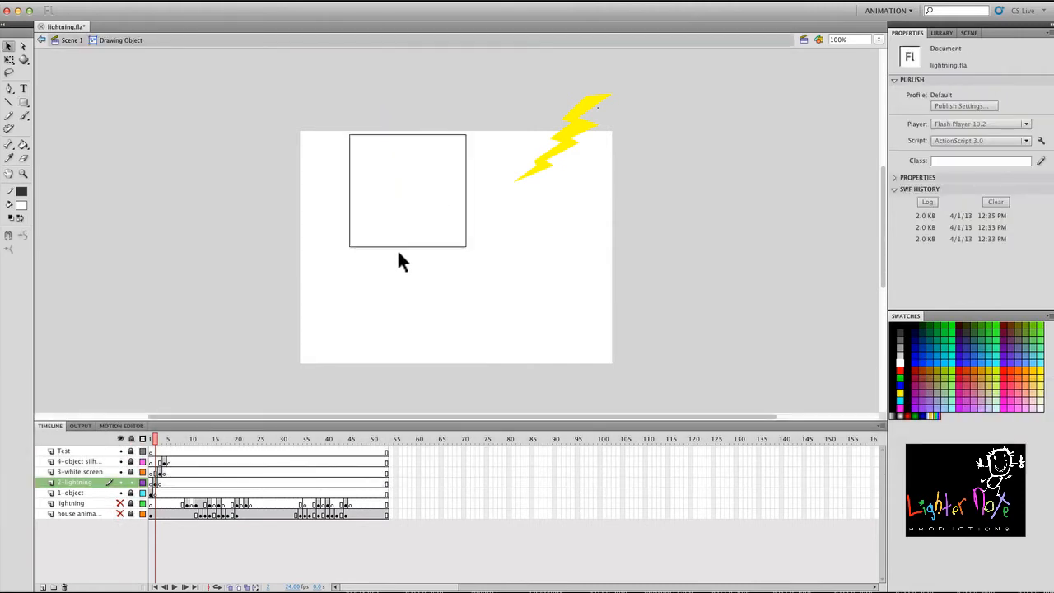
Reshape the practice rectangle's corners and edges into a zigzag lightning bolt, and delete it
key(alt)
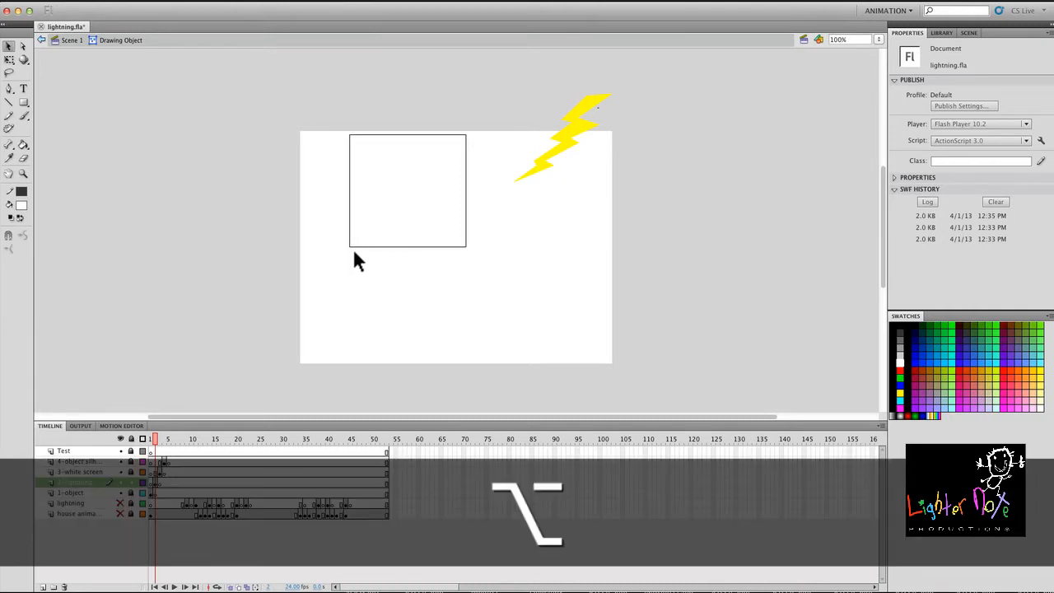
drag(350, 245, 298, 275)
drag(362, 263, 386, 241)
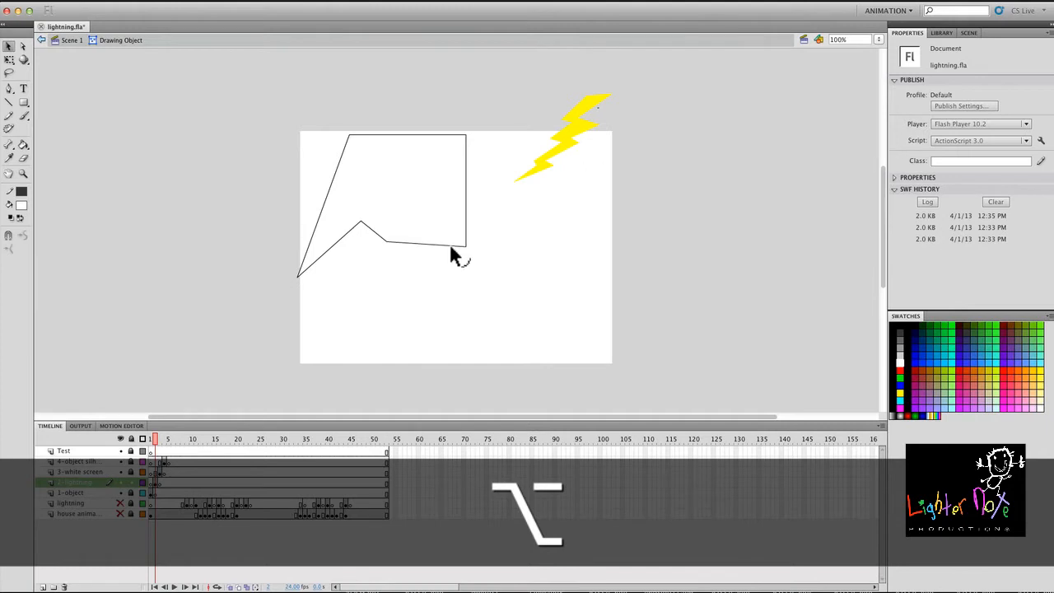
drag(450, 245, 442, 194)
drag(322, 210, 386, 206)
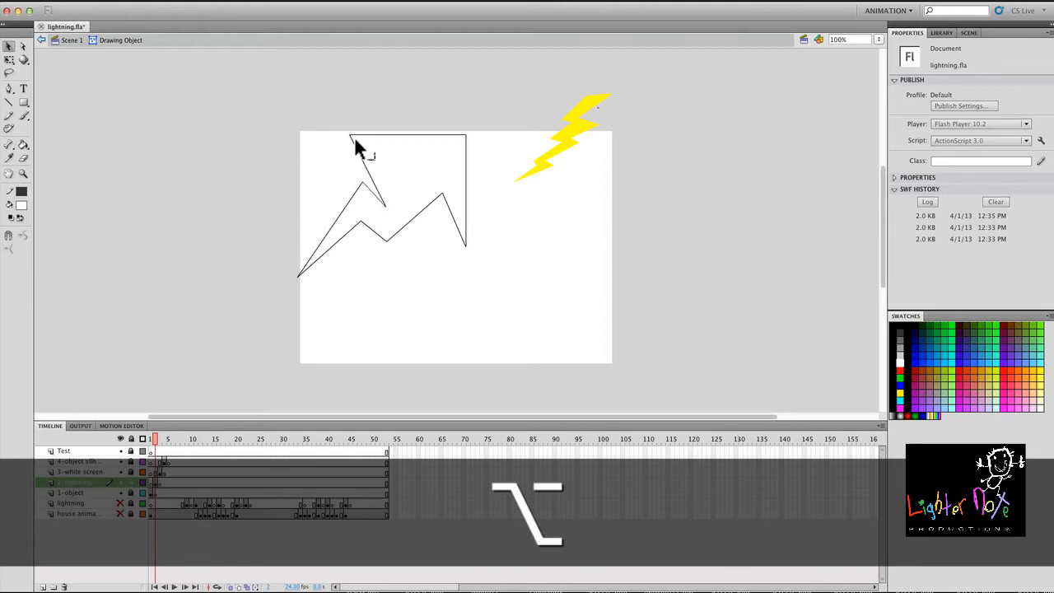
drag(353, 137, 443, 146)
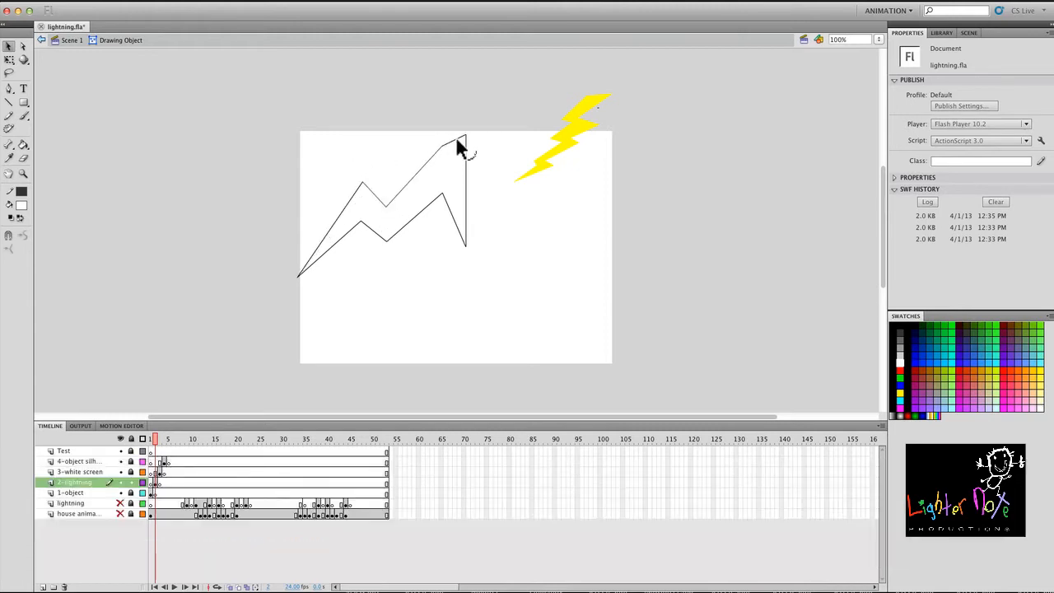
double_click(338, 238)
key(Delete)
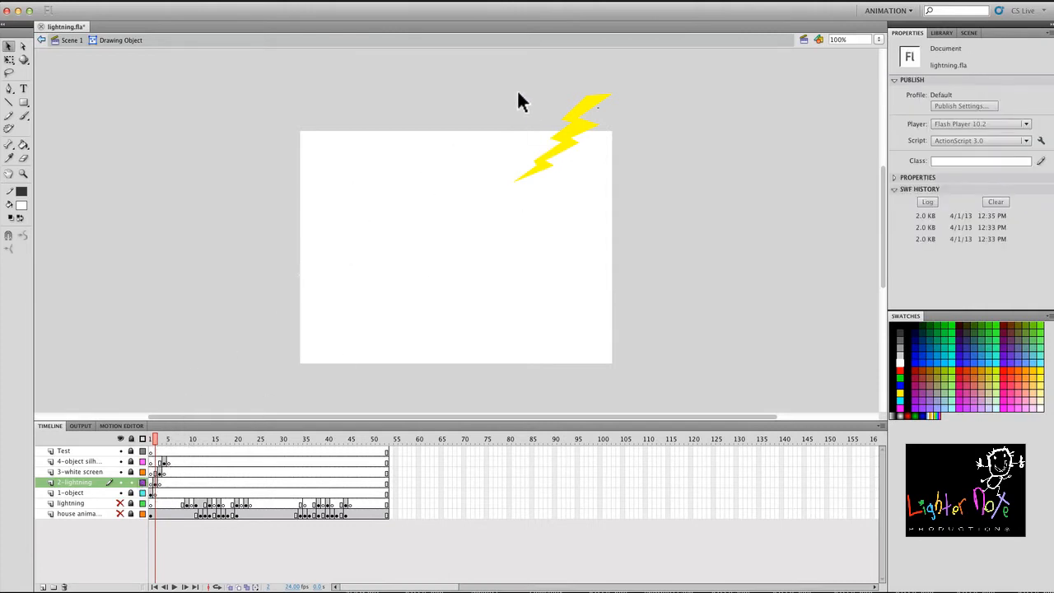
Group the yellow lightning bolt on frame 2 and shift the group slightly to X 387, Y -54.75
drag(482, 82, 725, 207)
click(158, 484)
key(ctrl+g)
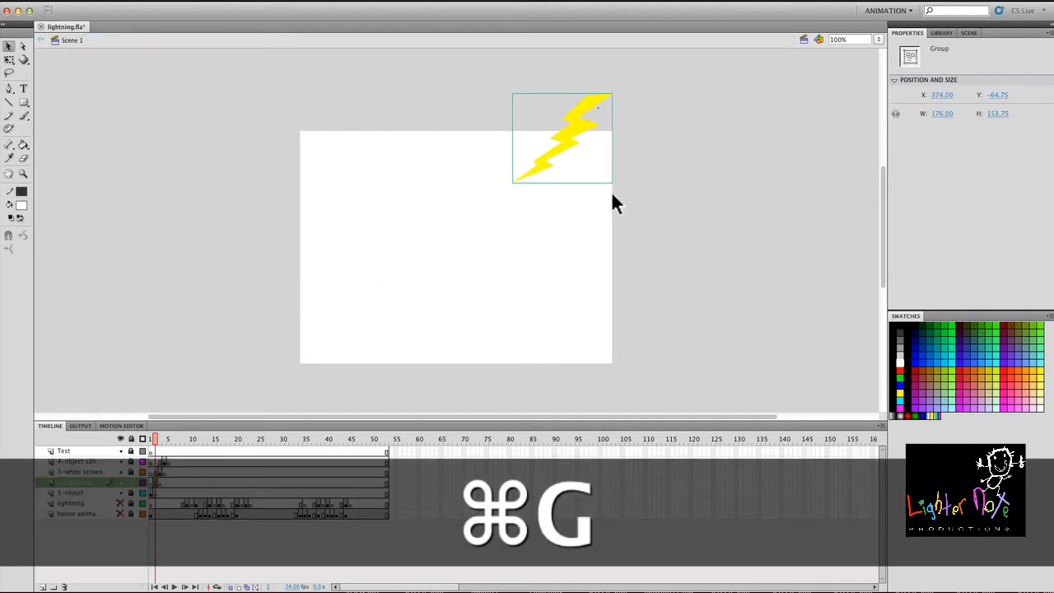
mouse_move(568, 127)
mouse_down()
mouse_move(322, 261)
mouse_move(294, 236)
mouse_move(738, 123)
mouse_move(568, 118)
mouse_move(604, 228)
mouse_move(586, 136)
mouse_up()
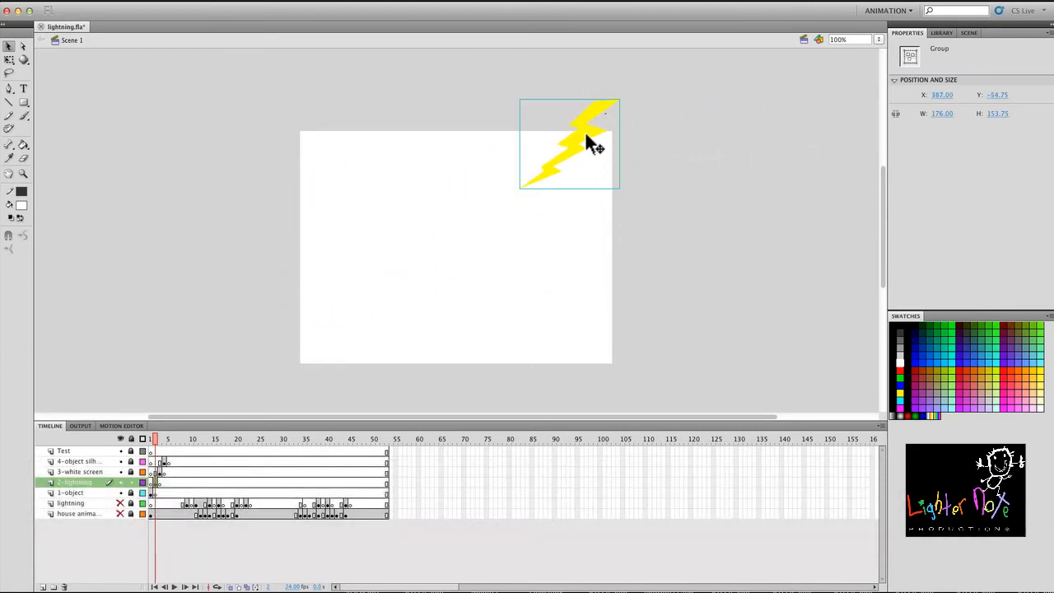
Try flipping the grouped bolt horizontally and moving it to the other side of the stage, and undo both changes
click(160, 2)
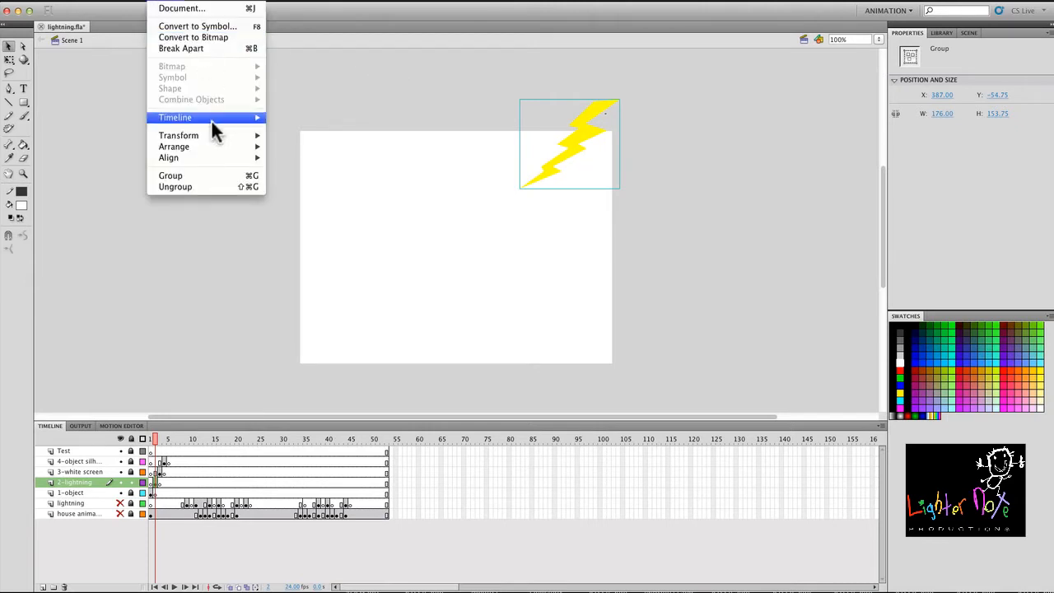
mouse_move(213, 135)
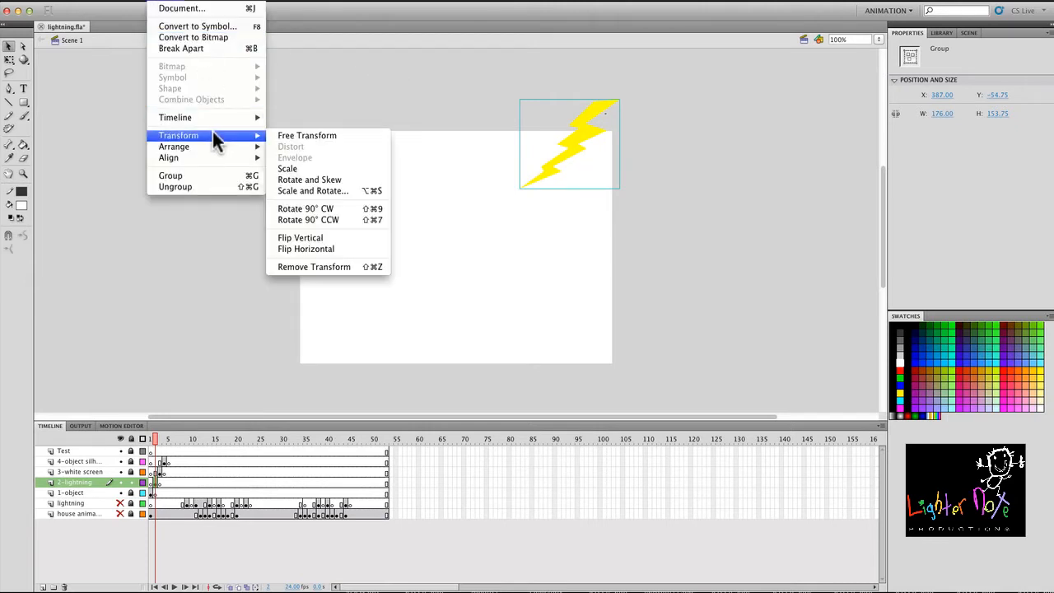
click(323, 247)
drag(550, 142, 383, 138)
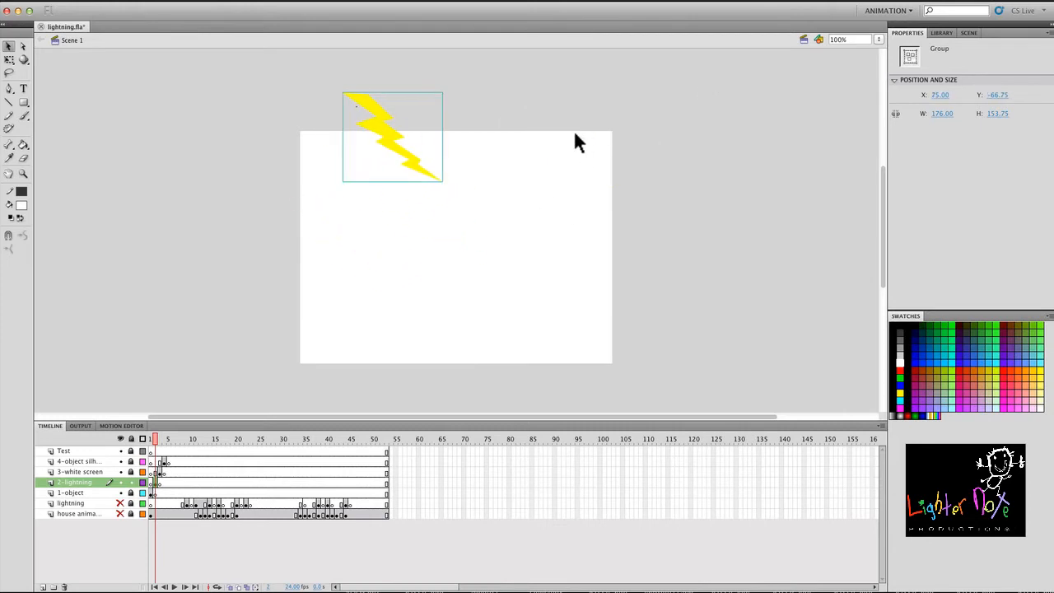
key(super+z)
key(super+z)
key(super+z)
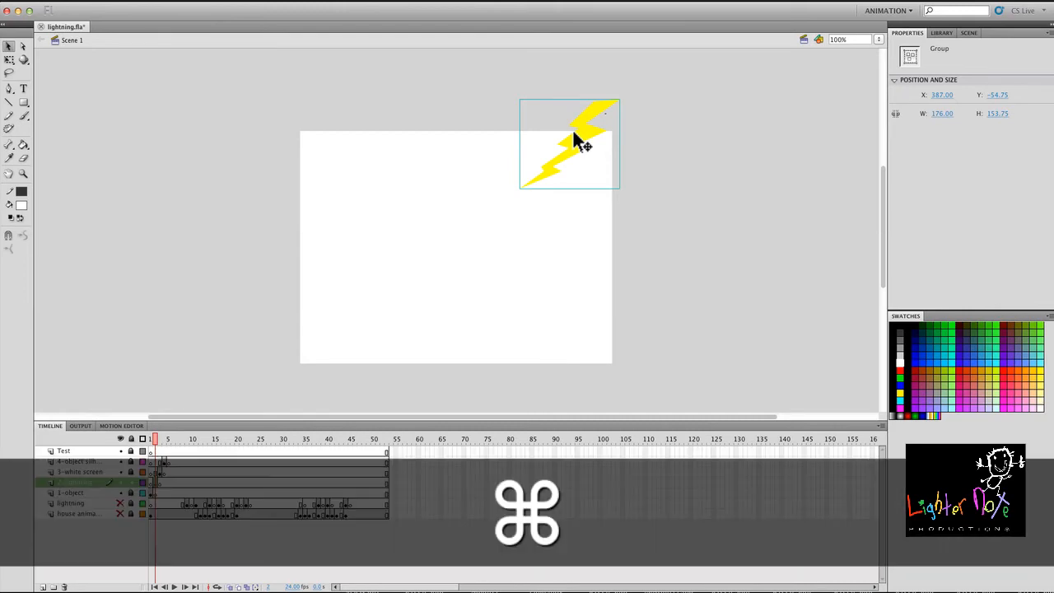
Step through frames 1 to 3 and unlock the 3-white screen layer
click(149, 439)
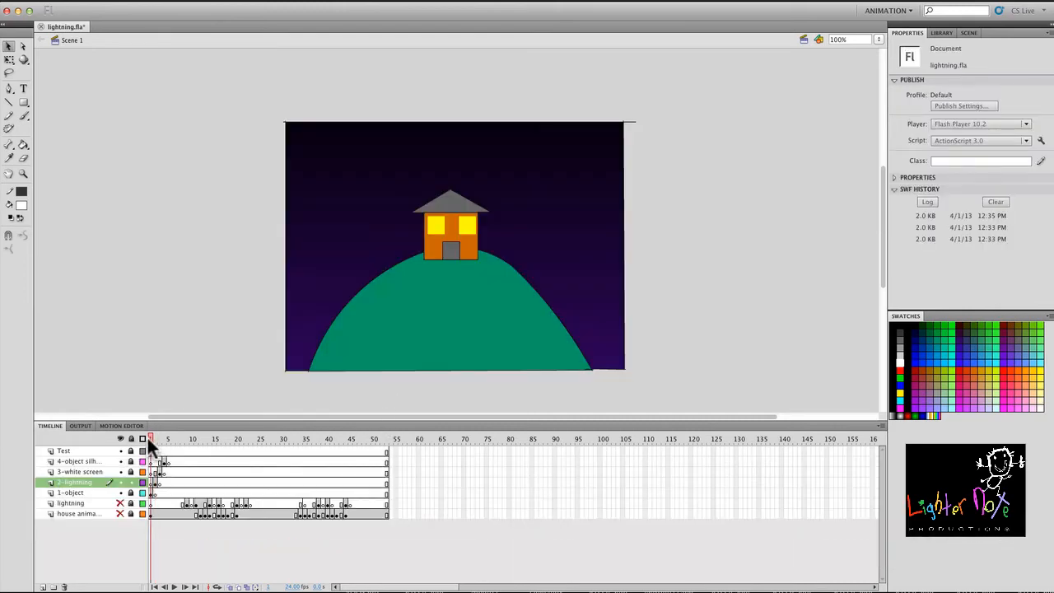
click(154, 434)
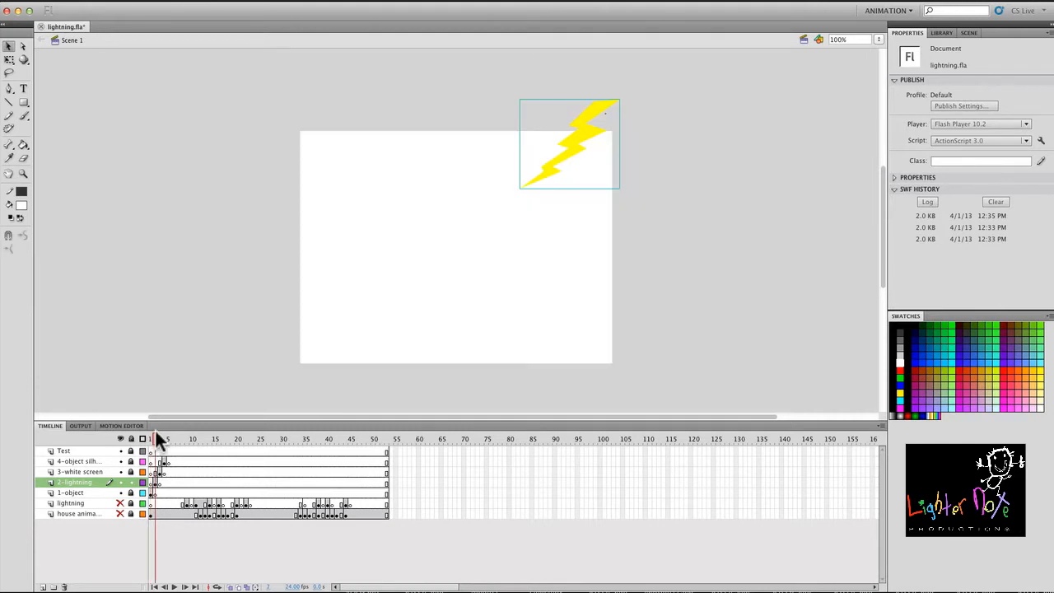
key(.)
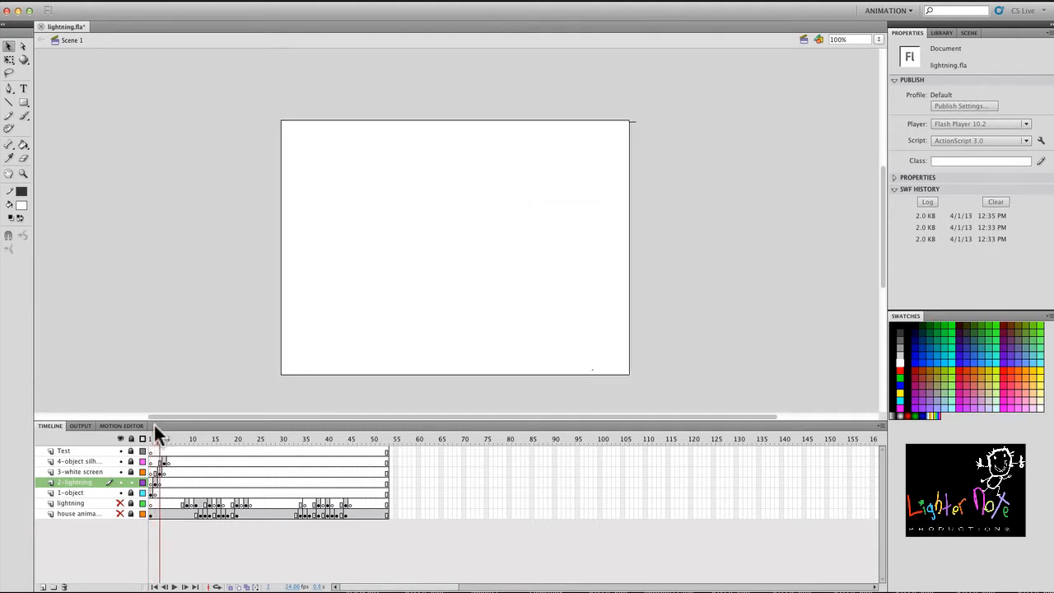
click(132, 472)
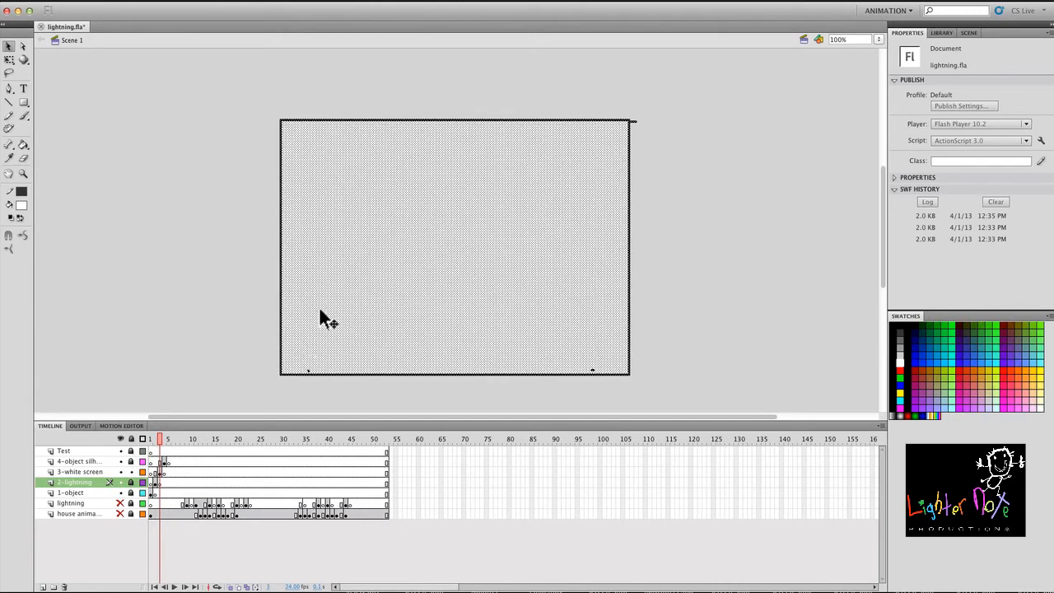
Select the white rectangle with its outline on frame 3, move it aside, and put it back over the stage
click(279, 271)
click(313, 252)
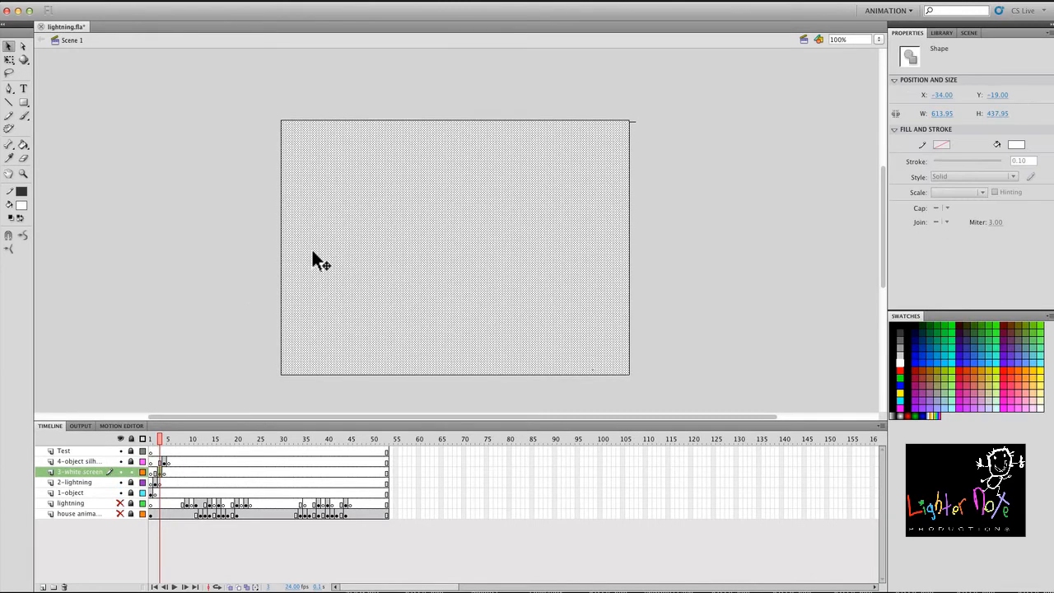
double_click(312, 210)
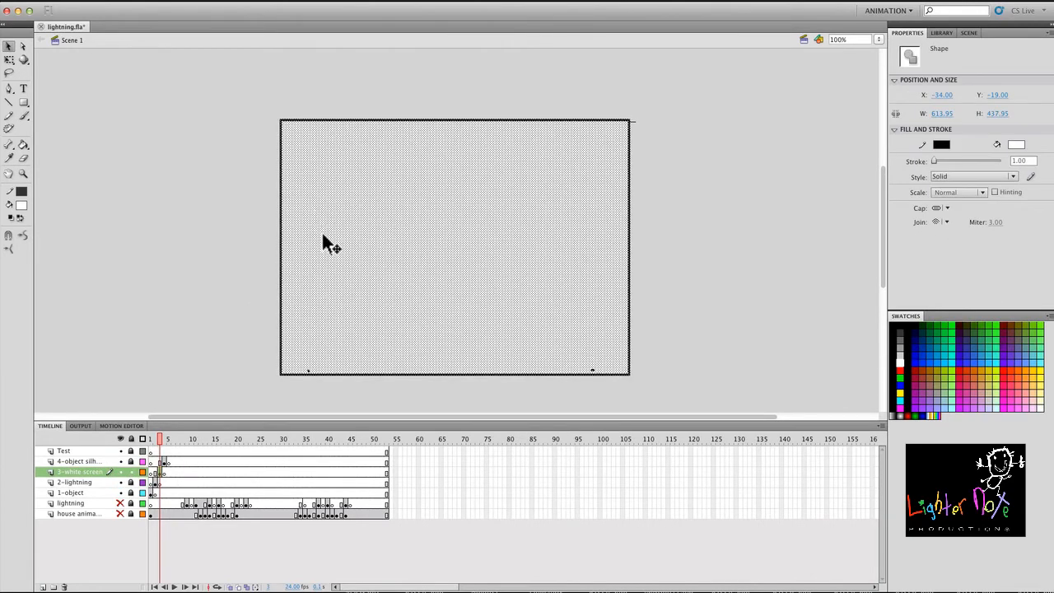
drag(324, 239, 227, 177)
drag(187, 263, 457, 247)
View the house silhouette on frame 4, return to frame 1, and lock the 3-white screen layer
mouse_move(160, 437)
mouse_down()
mouse_move(176, 424)
mouse_move(165, 427)
mouse_up()
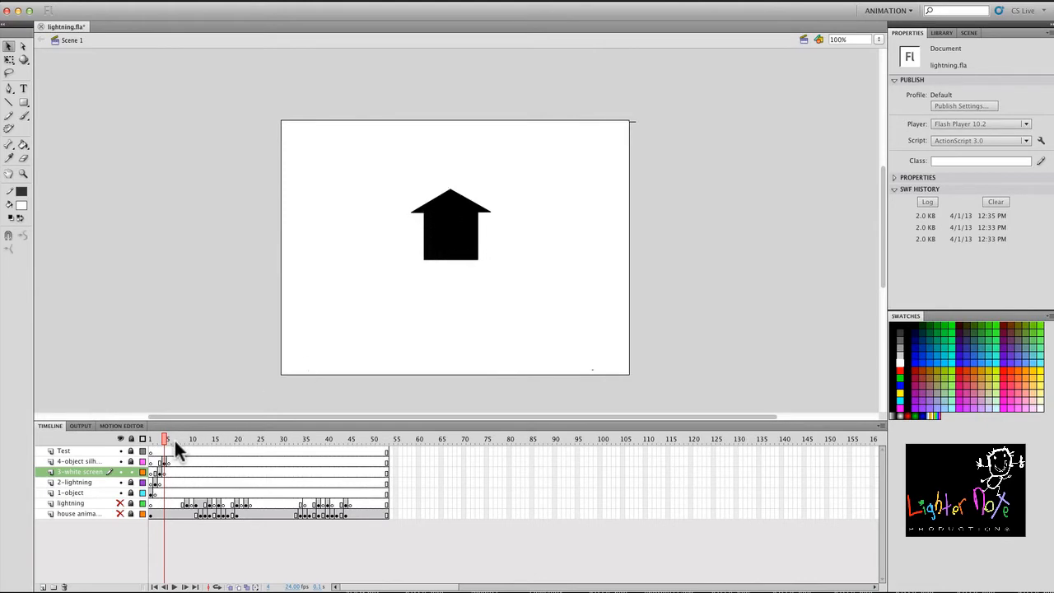
drag(167, 443, 147, 441)
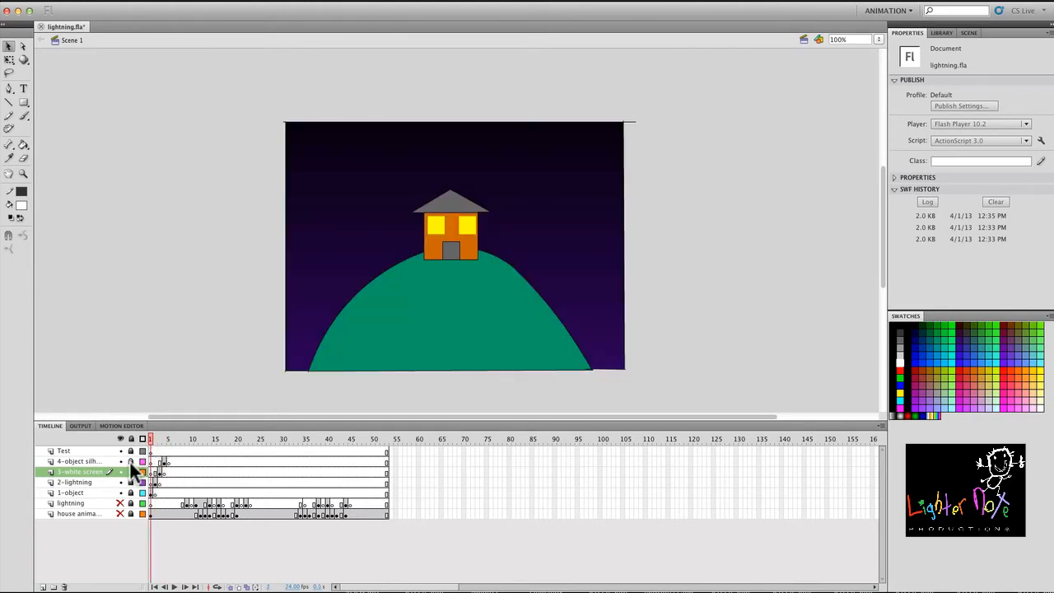
click(131, 472)
Duplicate the 1-object layer's keyframe onto frame 1 of the Test layer
click(150, 493)
key(alt)
drag(154, 495, 151, 452)
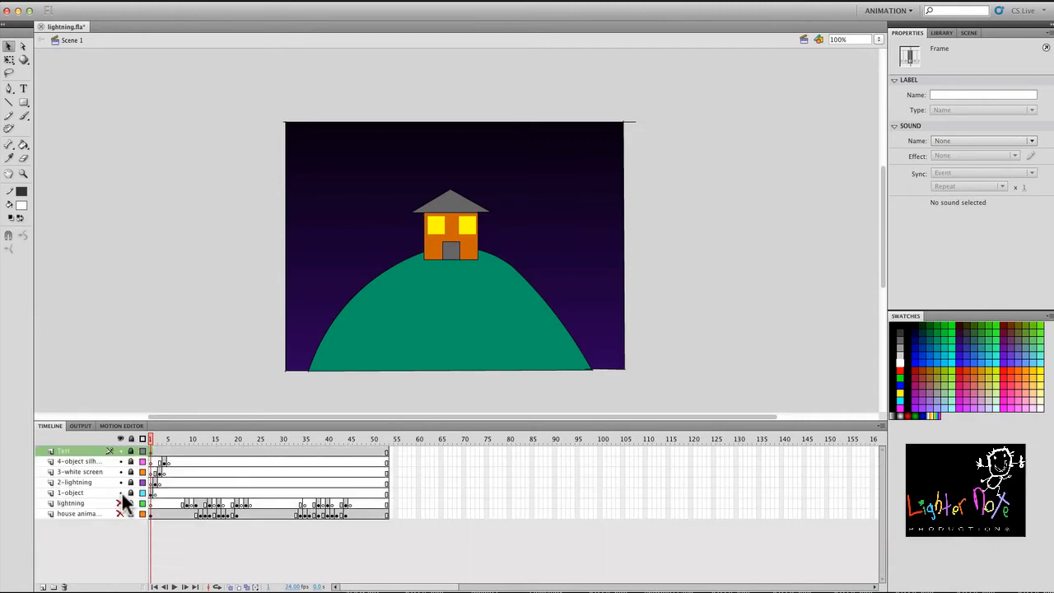
Hide the four numbered layers and unlock the Test layer
click(121, 471)
click(121, 462)
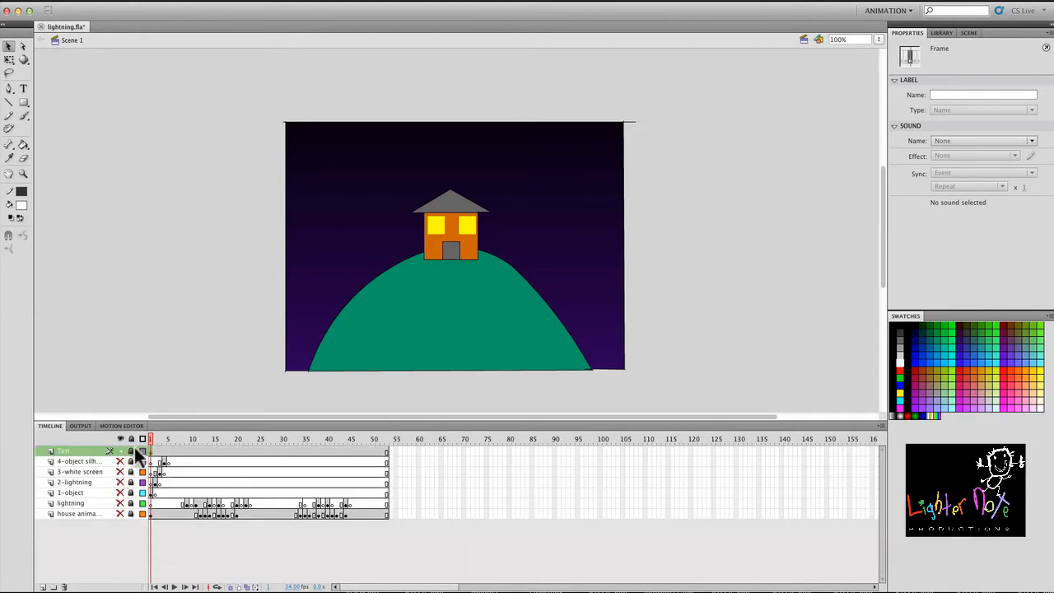
click(131, 451)
Select the house's walls, door, windows, roof and outlines on the Test layer, excluding the hill outline, and make their fill and stroke black
click(218, 380)
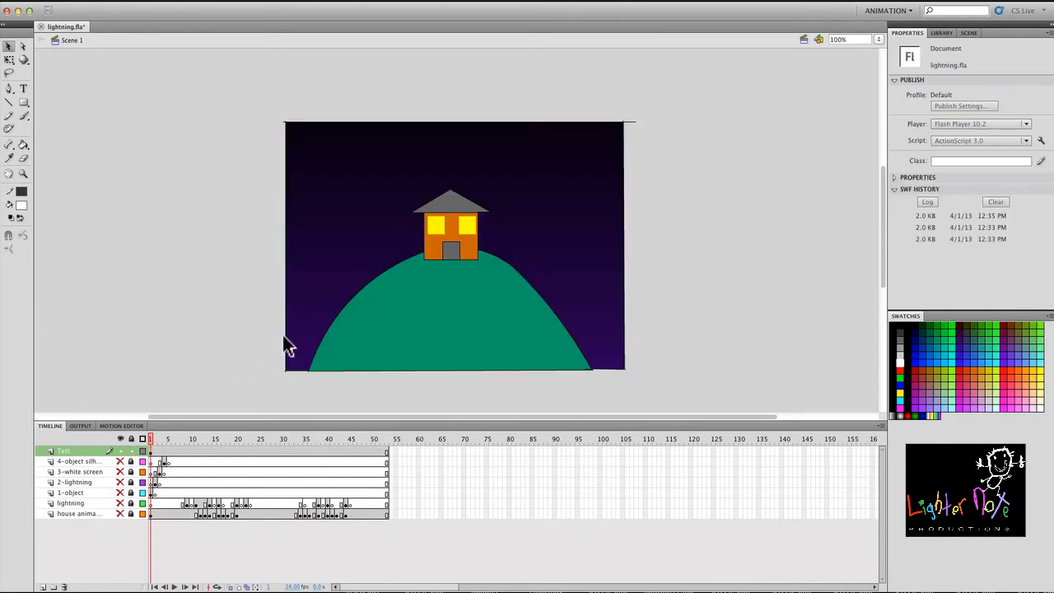
click(436, 245)
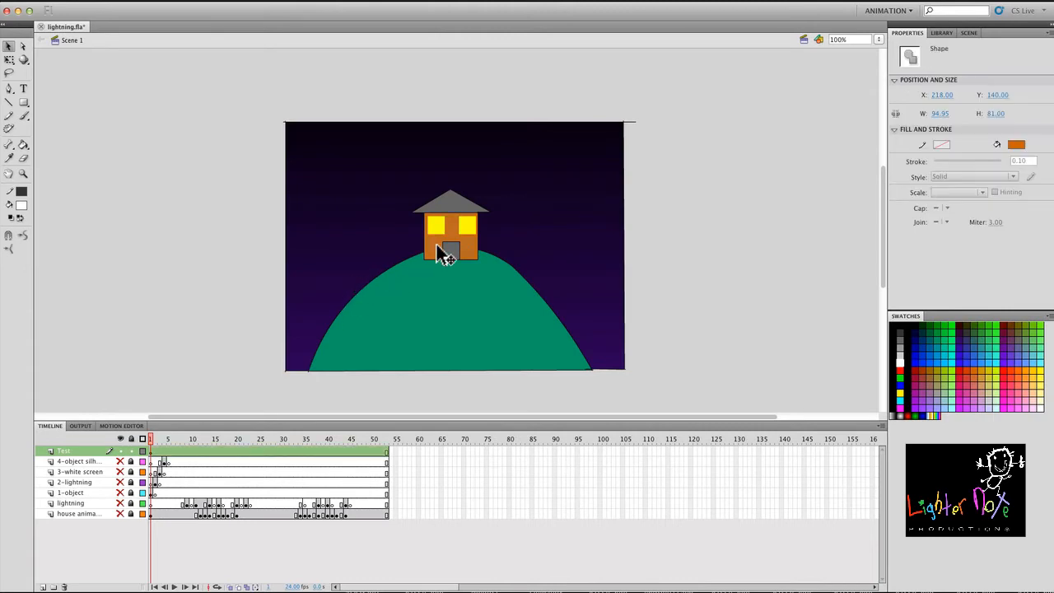
key(shift)
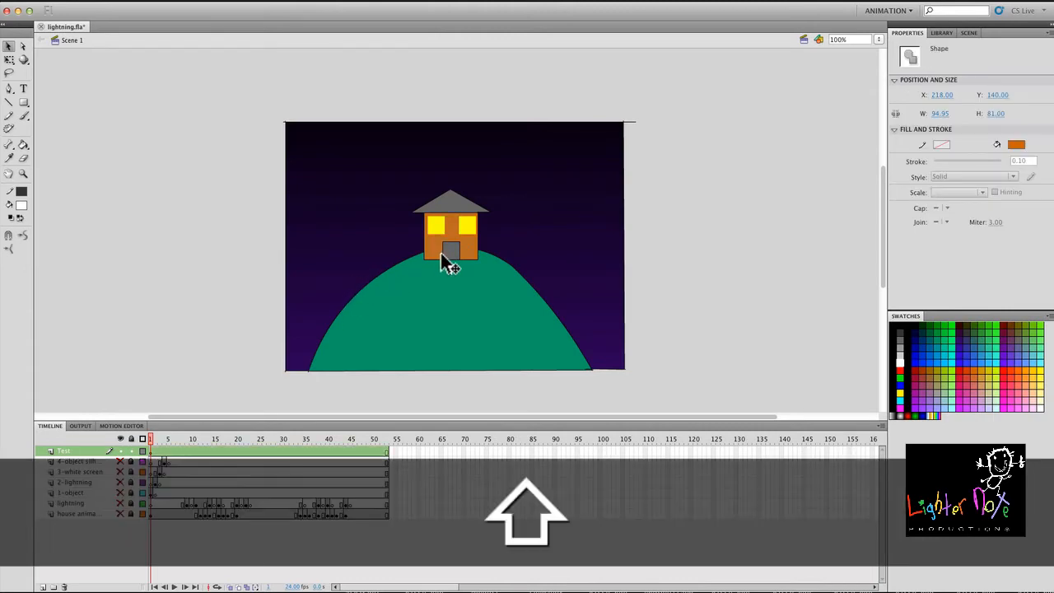
shift+click(449, 252)
shift+click(441, 227)
shift+click(466, 223)
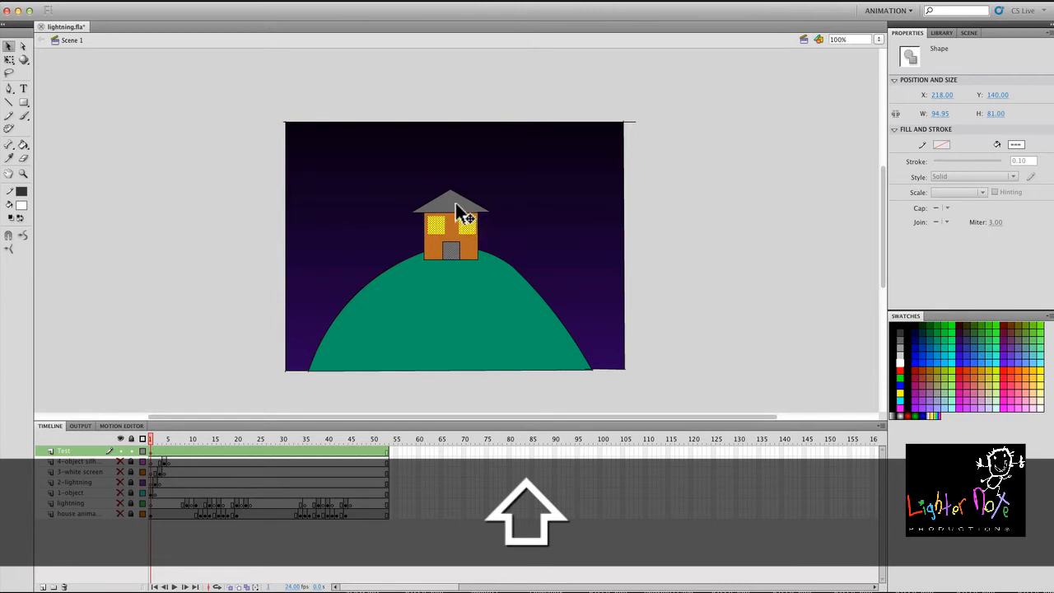
shift+click(456, 204)
shift+double_click(450, 212)
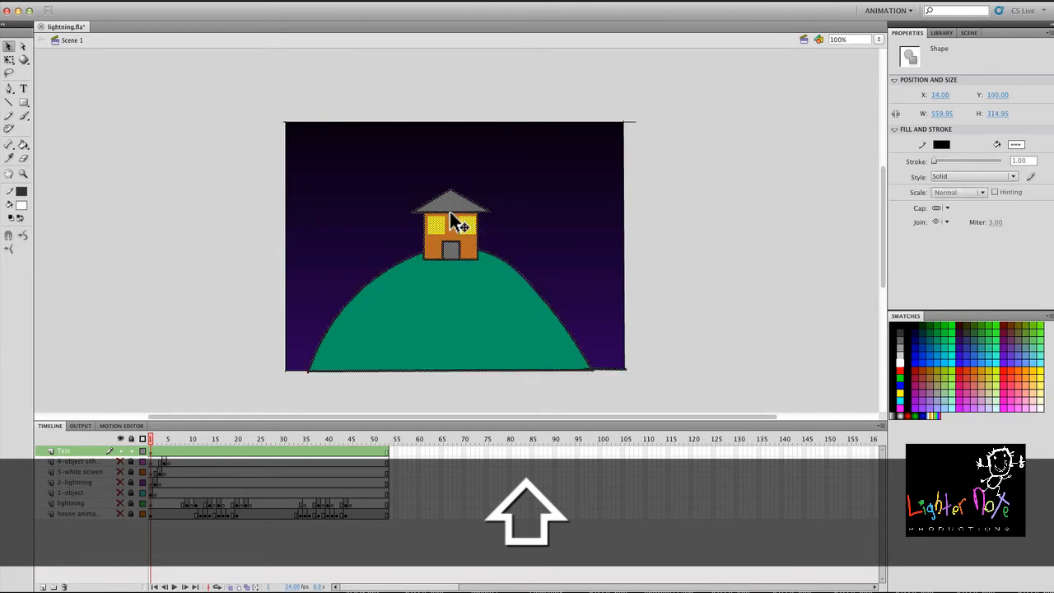
shift+click(411, 262)
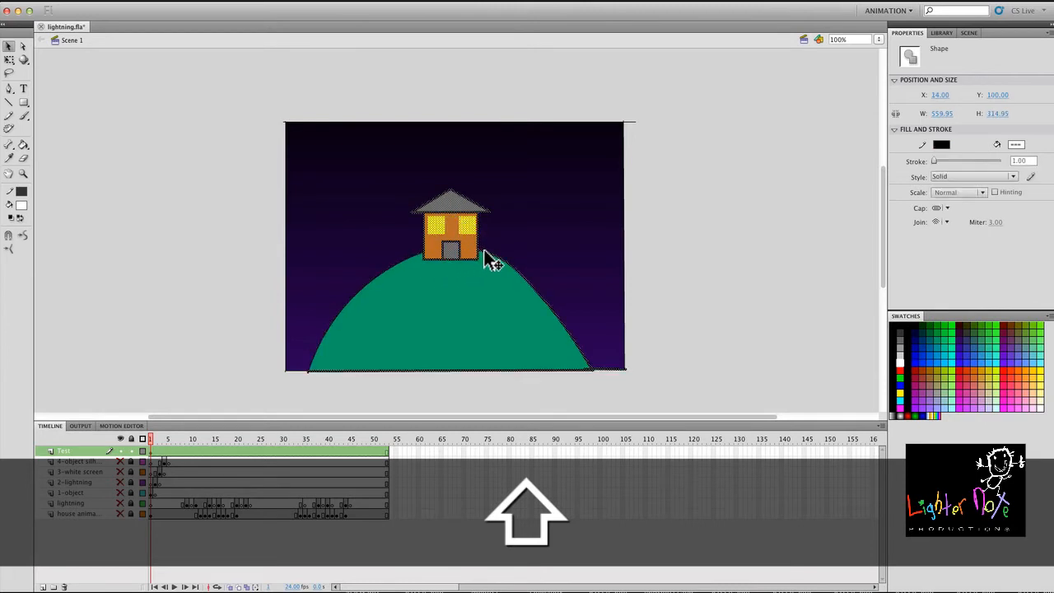
shift+click(489, 371)
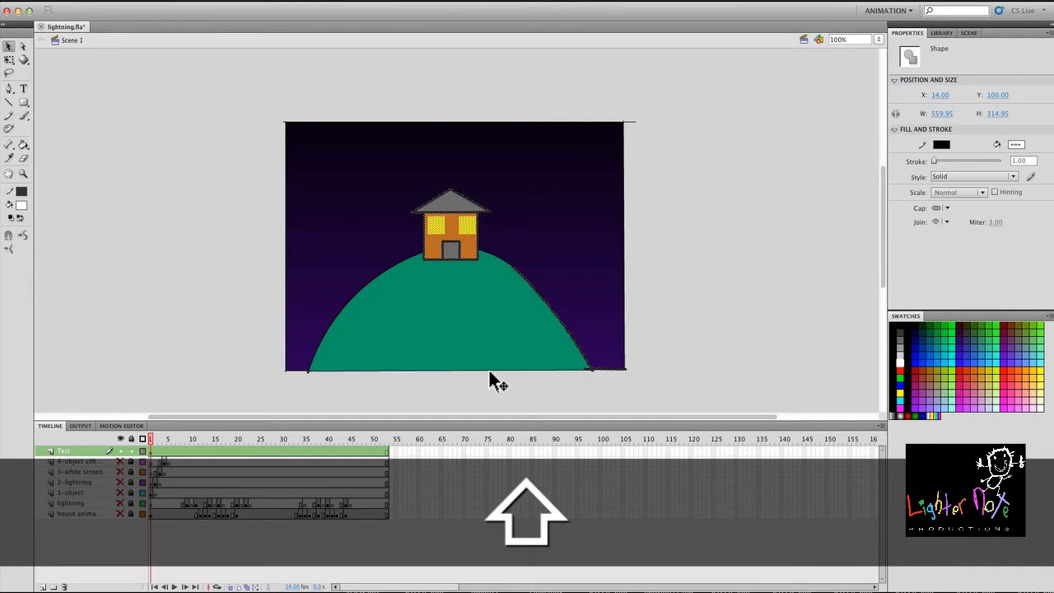
shift+click(573, 343)
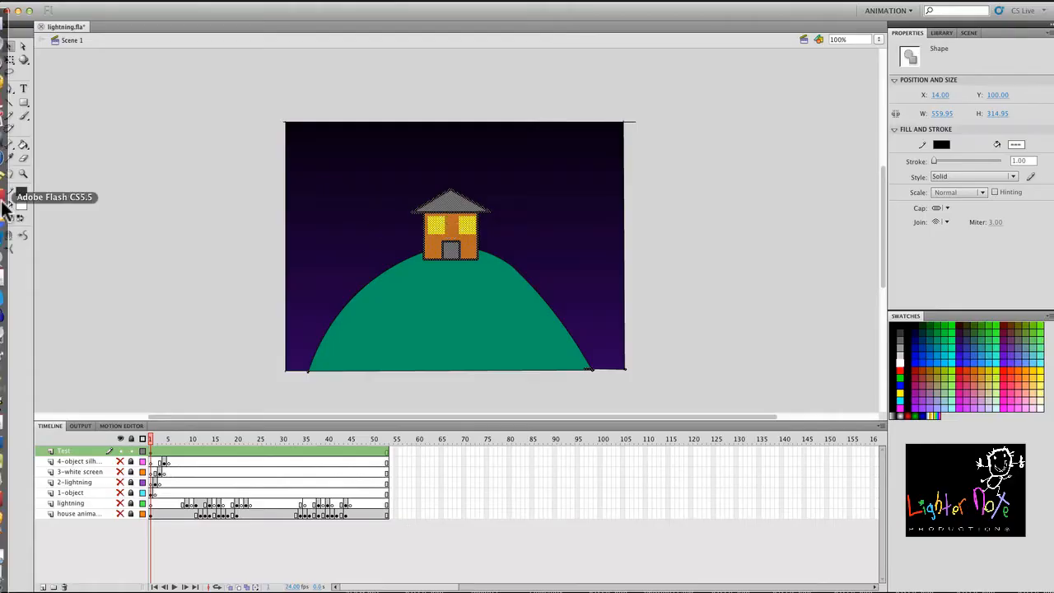
click(21, 208)
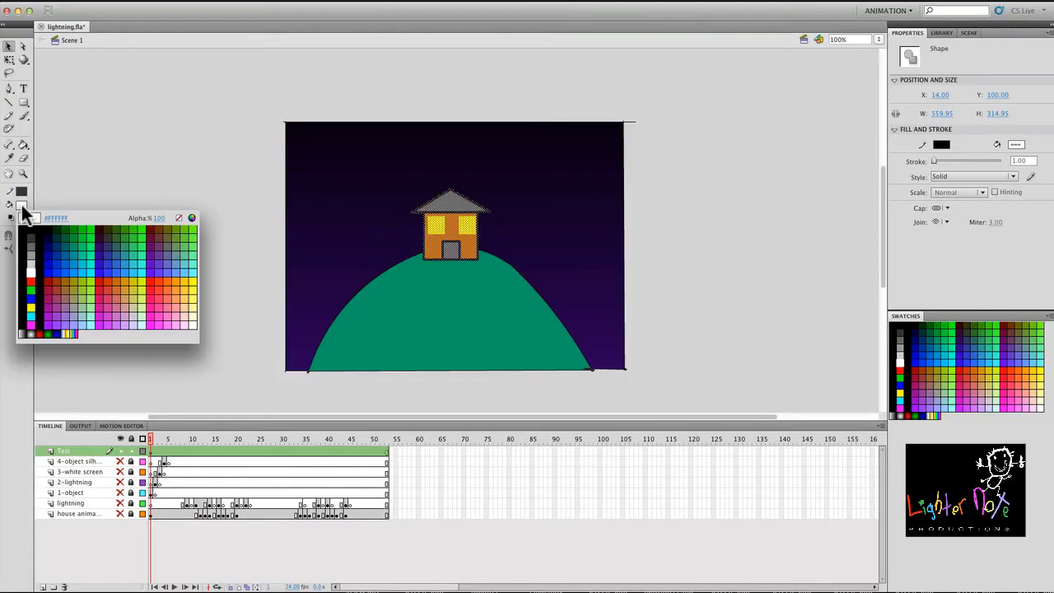
click(32, 225)
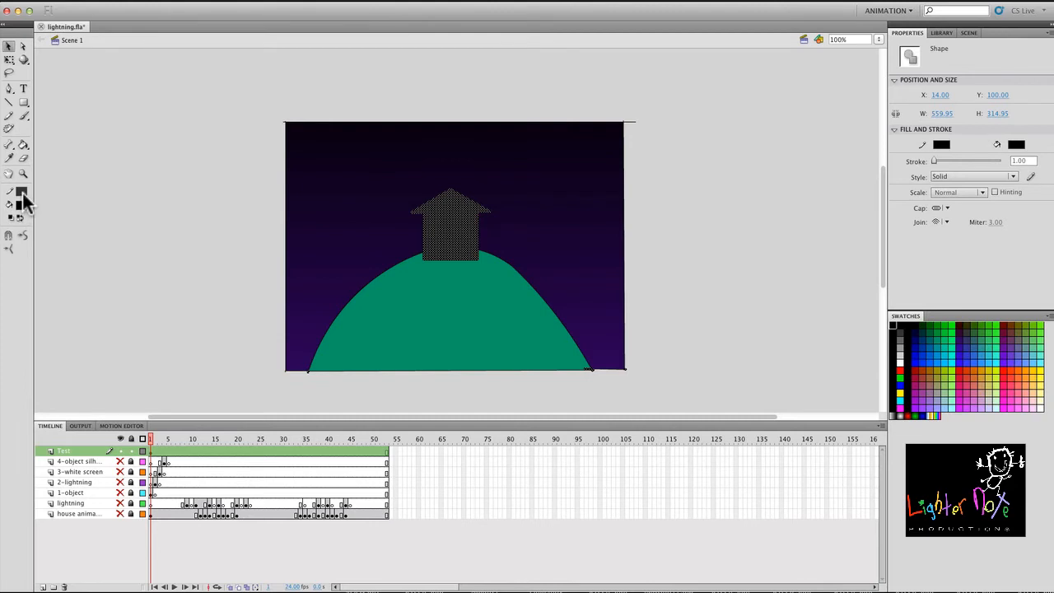
click(22, 193)
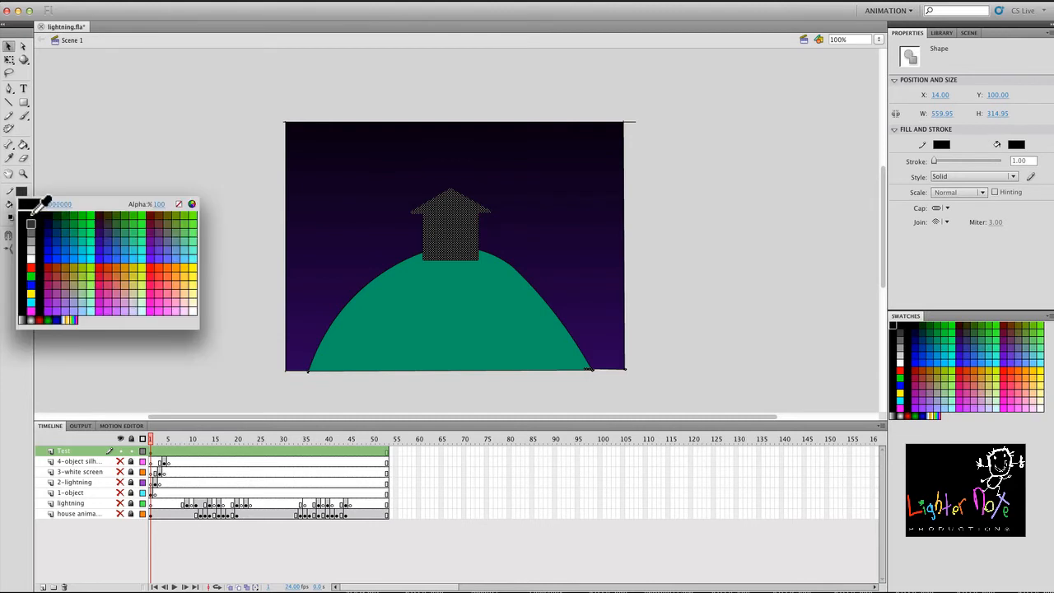
click(33, 212)
click(137, 204)
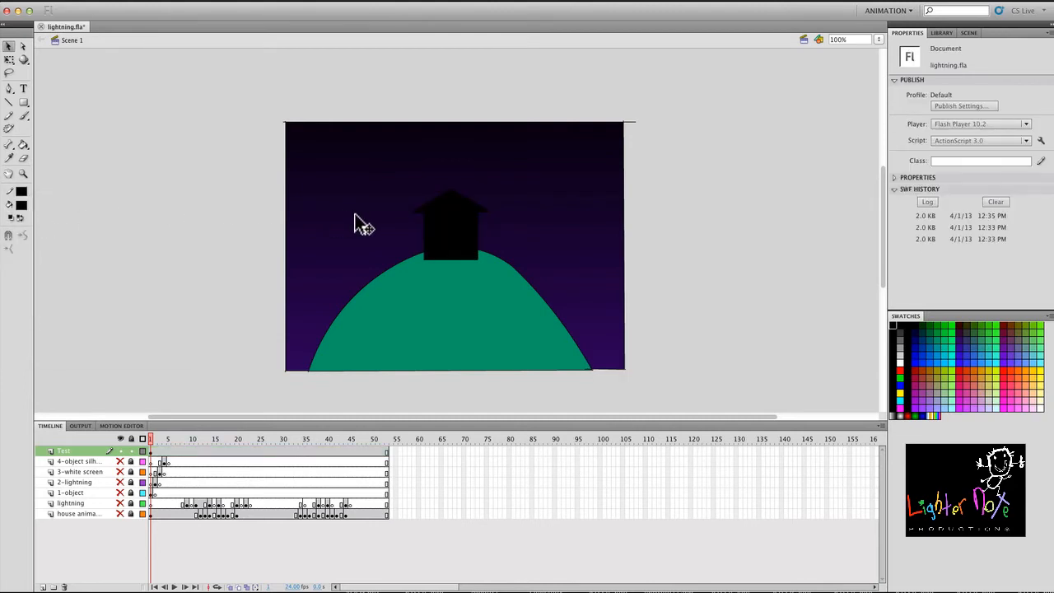
Fill the night sky and the green hill on the Test layer with white using the Paint Bucket
key(k)
click(22, 206)
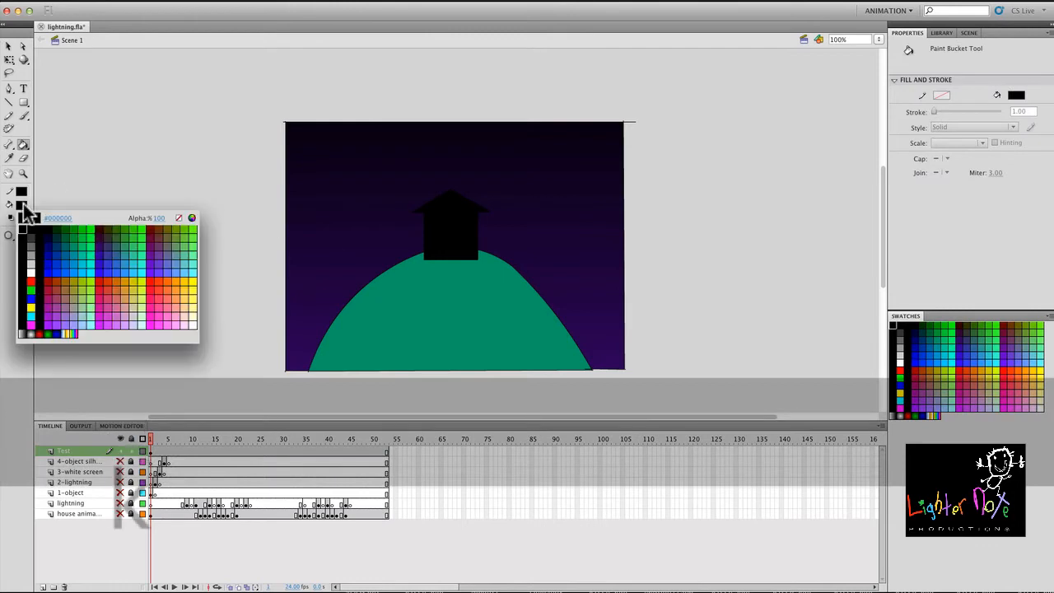
click(32, 270)
click(322, 198)
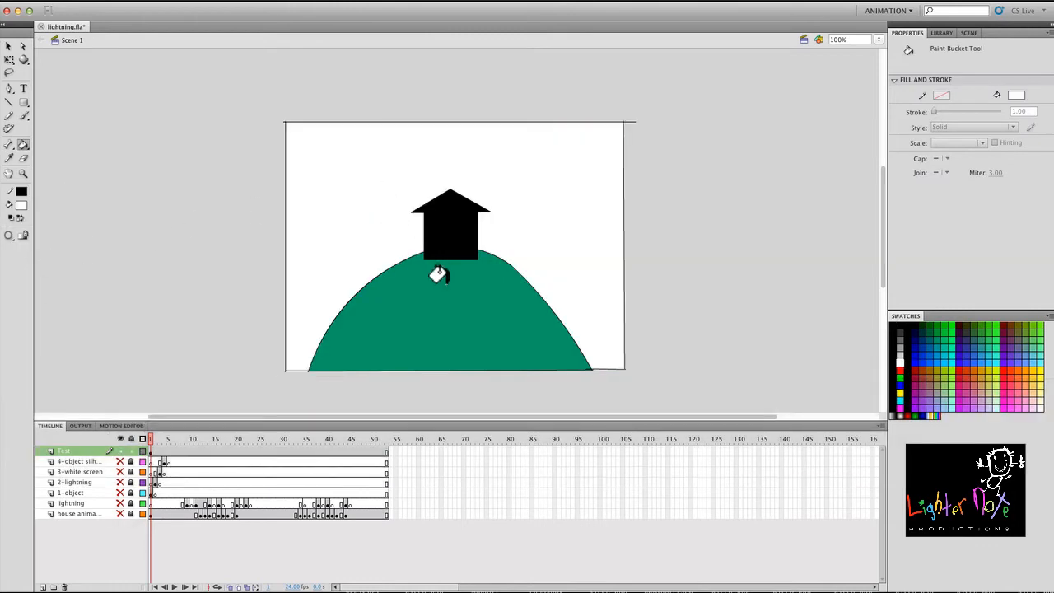
click(439, 275)
Delete the three segments of the hill's curved outline so that only the black house stands on the white background
key(v)
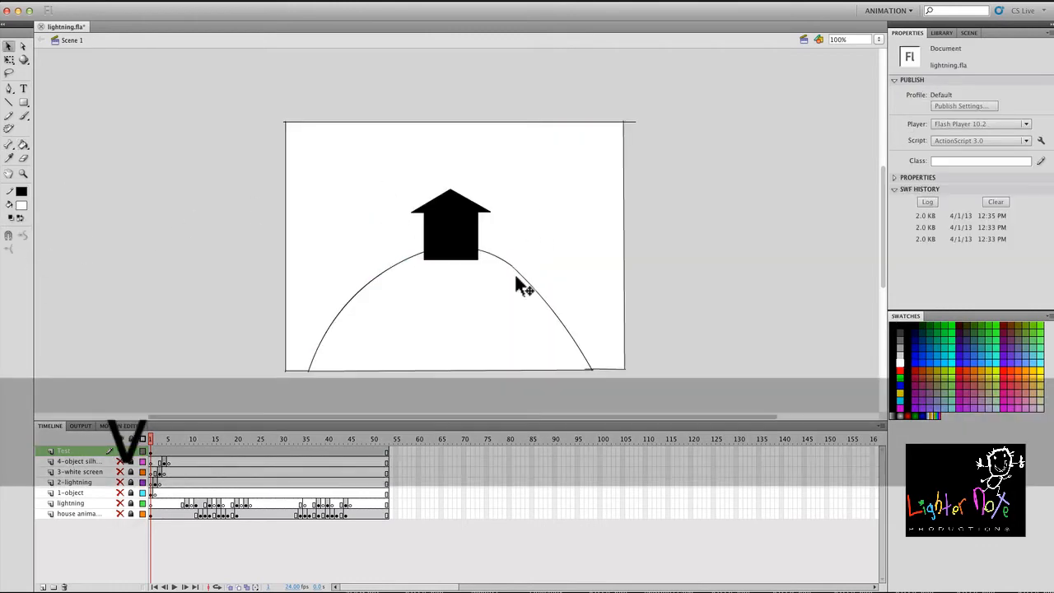
click(517, 268)
key(Delete)
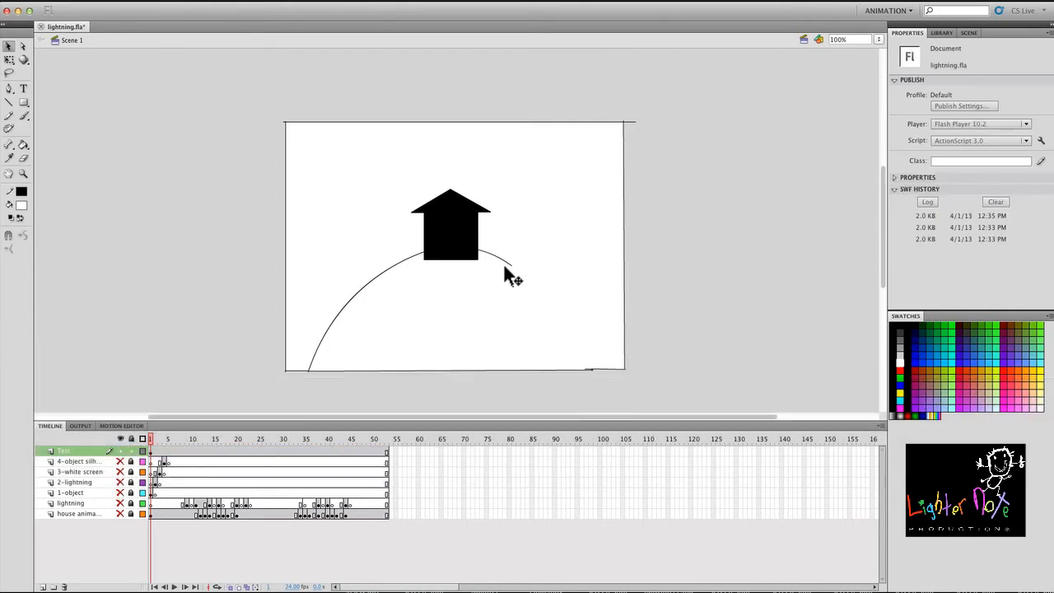
click(506, 265)
key(Delete)
click(388, 272)
key(Delete)
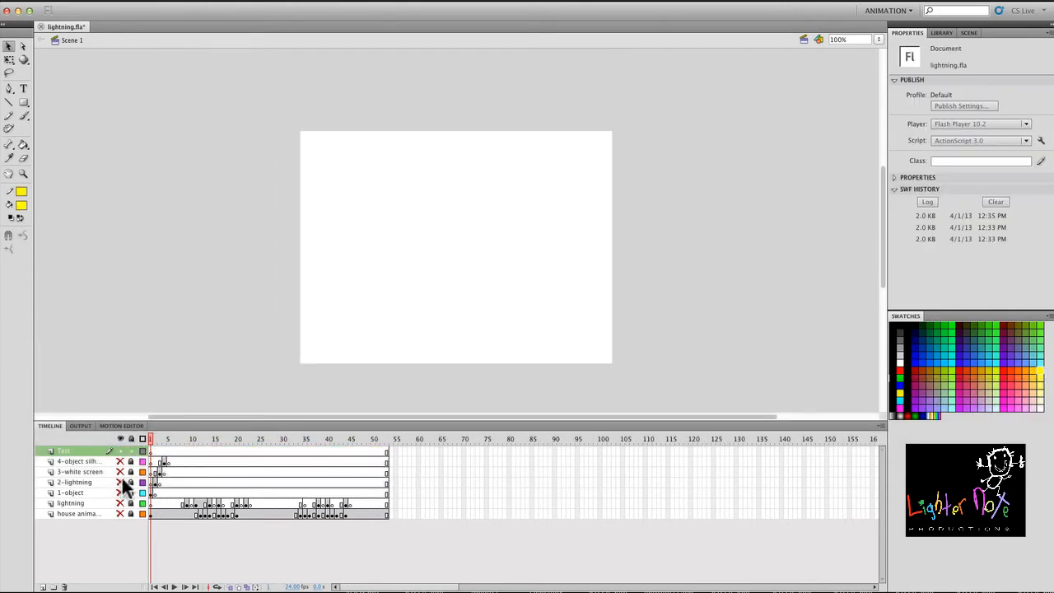
Show all layers and reposition the white rectangle on frame 3 of the 3-white screen layer to cover the night scene
click(121, 436)
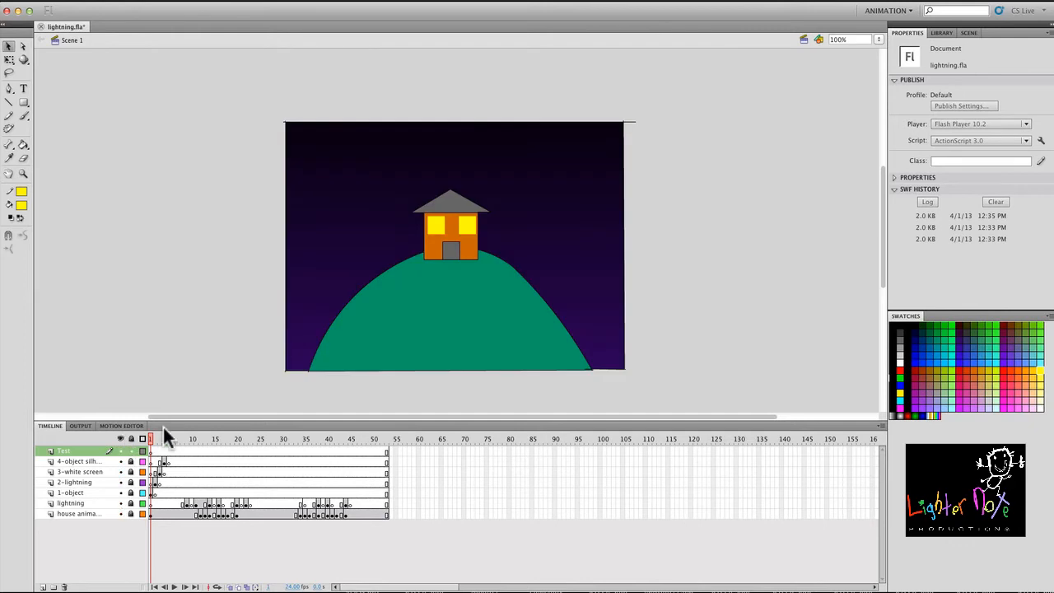
drag(150, 438, 160, 430)
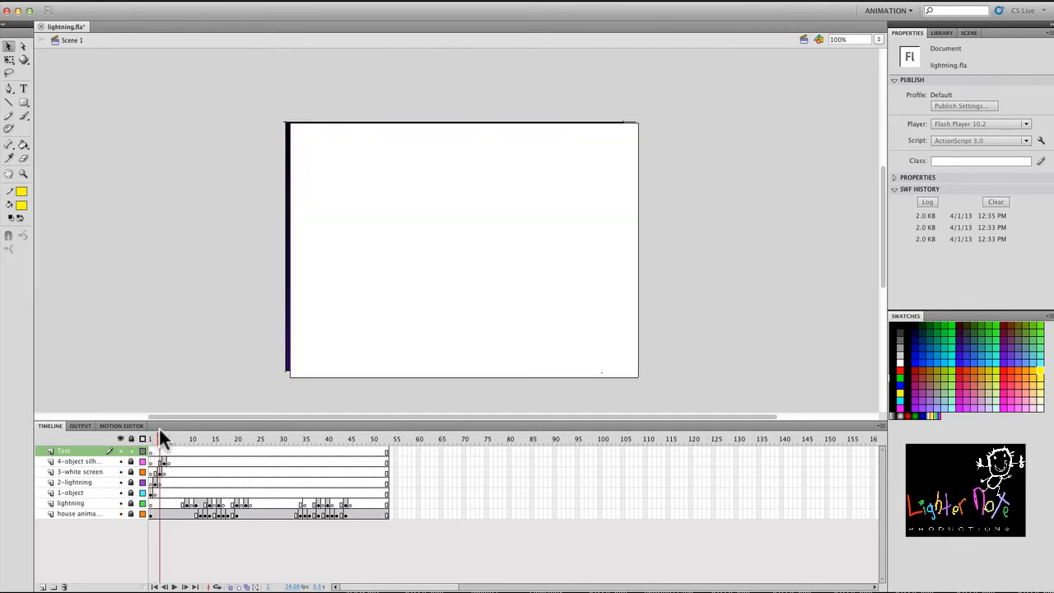
click(154, 471)
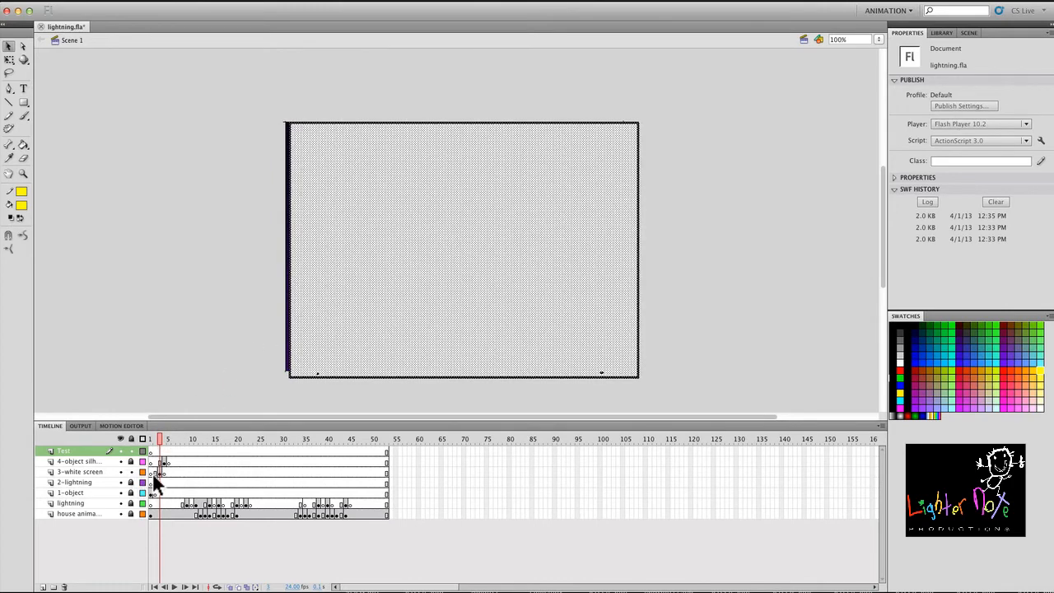
click(341, 309)
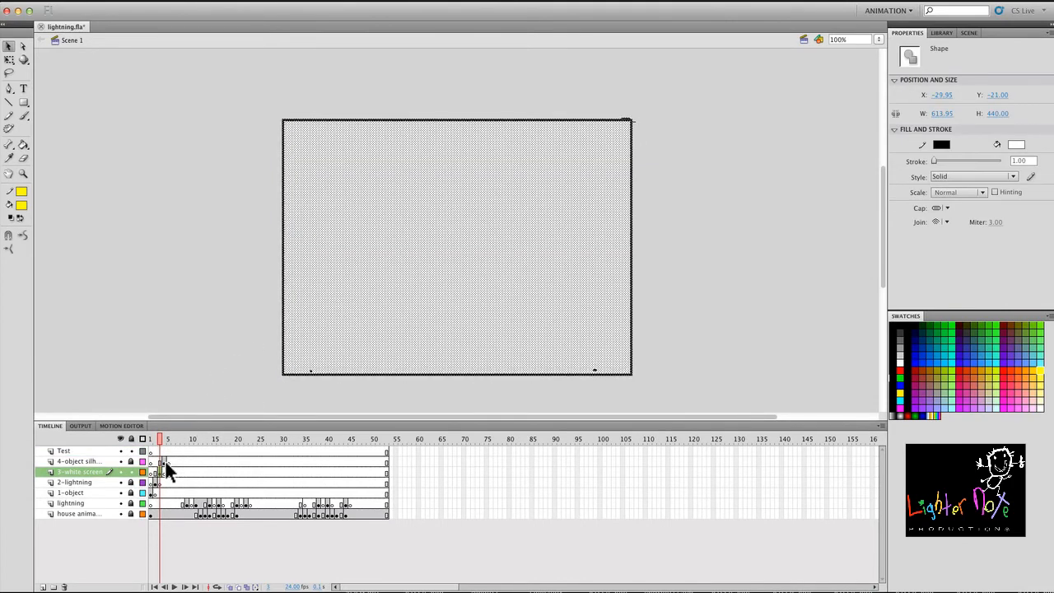
View the house silhouette on frame 4 and scrub the timeline forward to frame 12 to examine the finished strike sequence
click(165, 462)
click(165, 441)
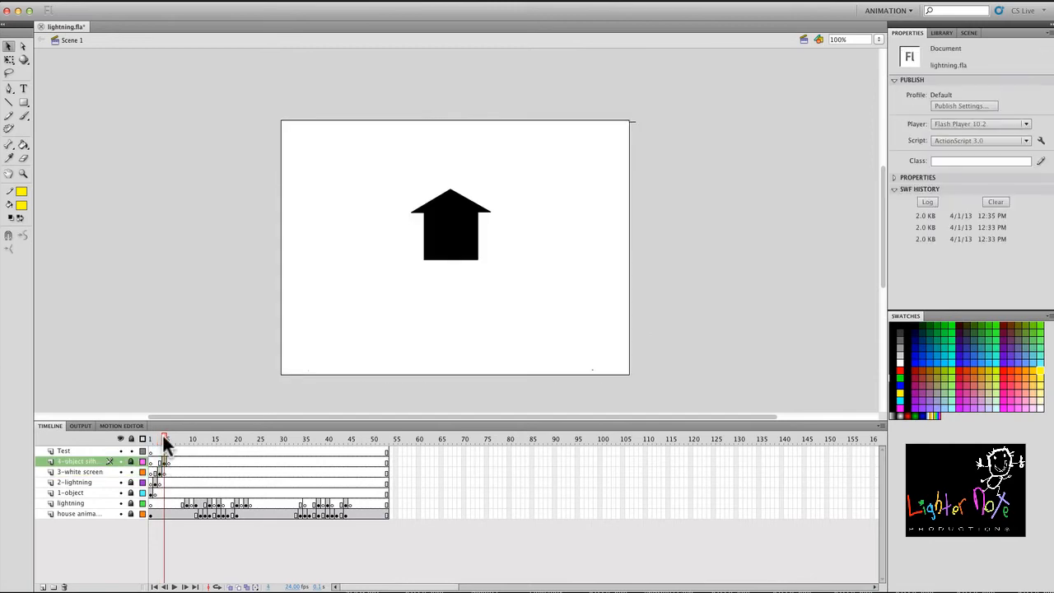
drag(165, 442, 164, 420)
drag(160, 433, 202, 433)
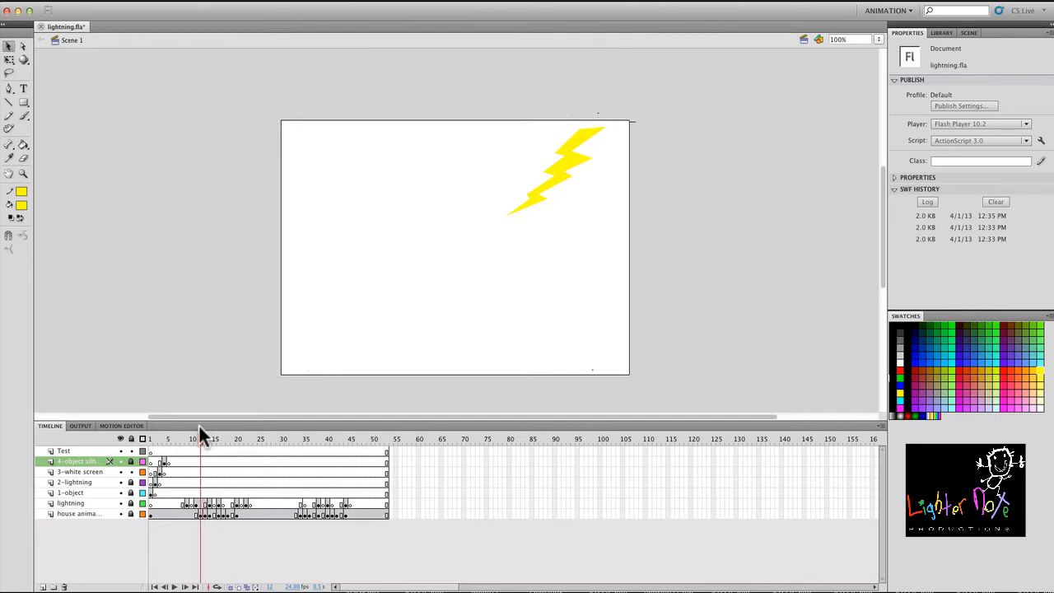
Insert 16 frames at frame 6 across all layers to delay the lightning sequence
drag(199, 424, 172, 436)
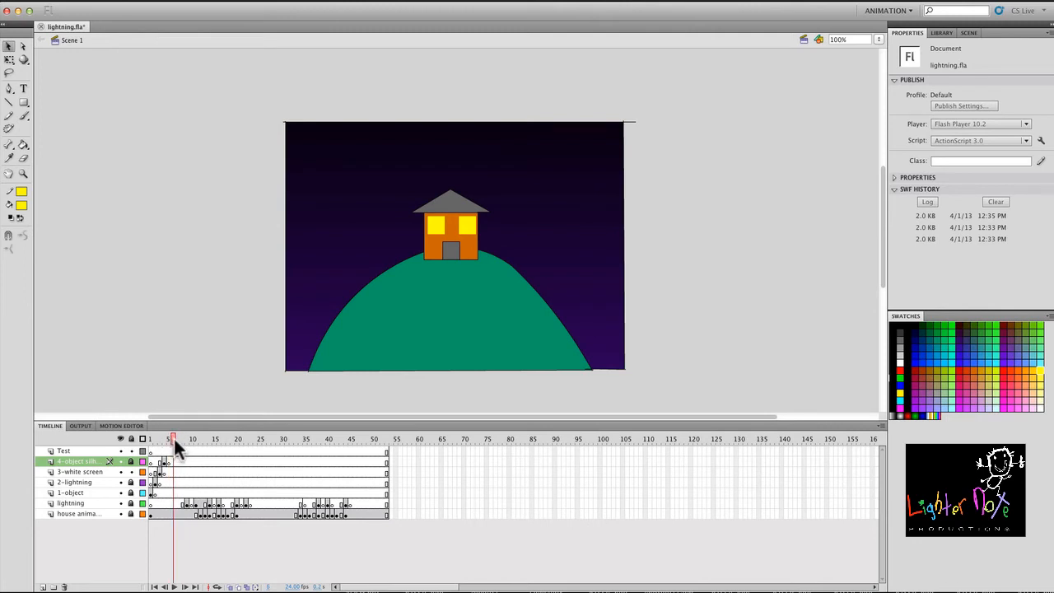
key(F5)
key(F5)
key(F5)
key(F5)
key(F5)
key(F5)
key(F5)
key(F5)
key(F5)
key(F5)
key(F5)
key(F5)
key(F5)
key(F5)
key(F5)
key(F5)
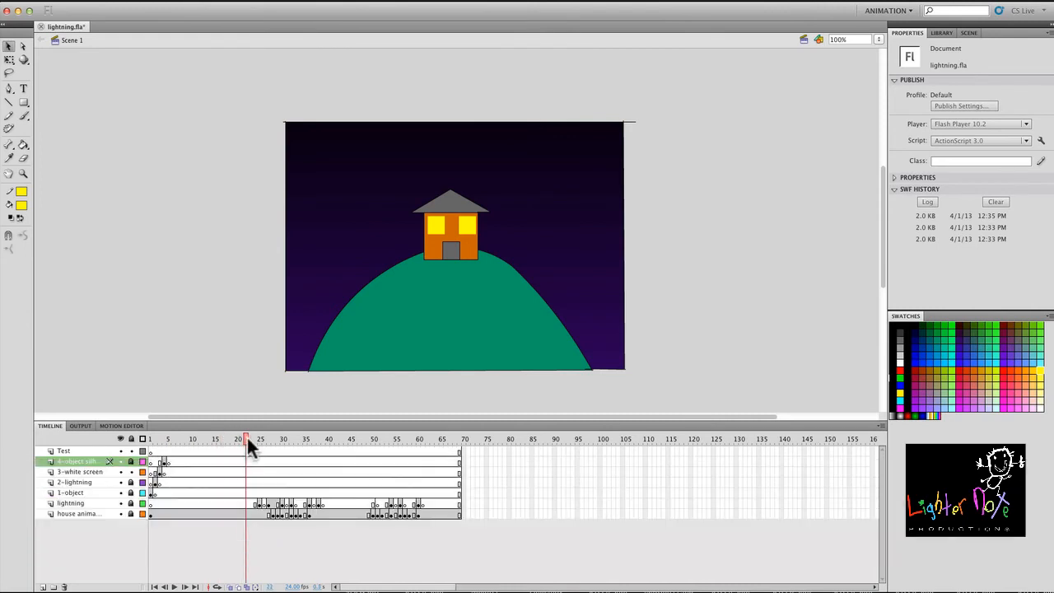
Hide the house animation layer to isolate the bolt on frame 25, and try to clear the lightning layer's keyframe on frame 26
drag(247, 438, 249, 435)
mouse_move(251, 433)
mouse_down()
mouse_move(286, 435)
mouse_move(250, 436)
mouse_move(269, 441)
mouse_move(260, 437)
mouse_up()
click(120, 503)
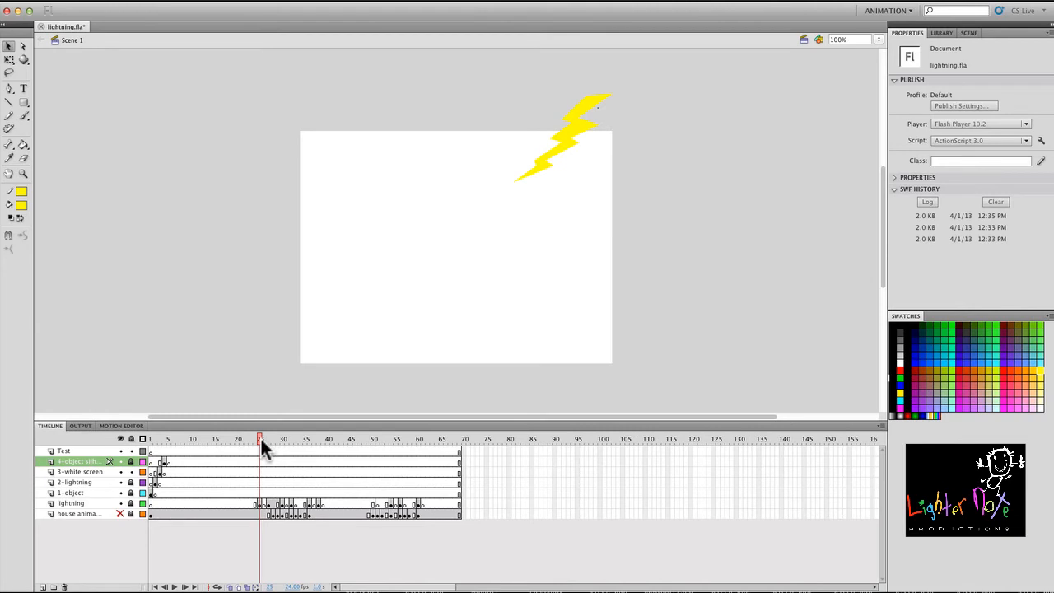
mouse_move(260, 436)
mouse_down()
mouse_move(297, 442)
mouse_move(247, 453)
mouse_move(260, 451)
mouse_up()
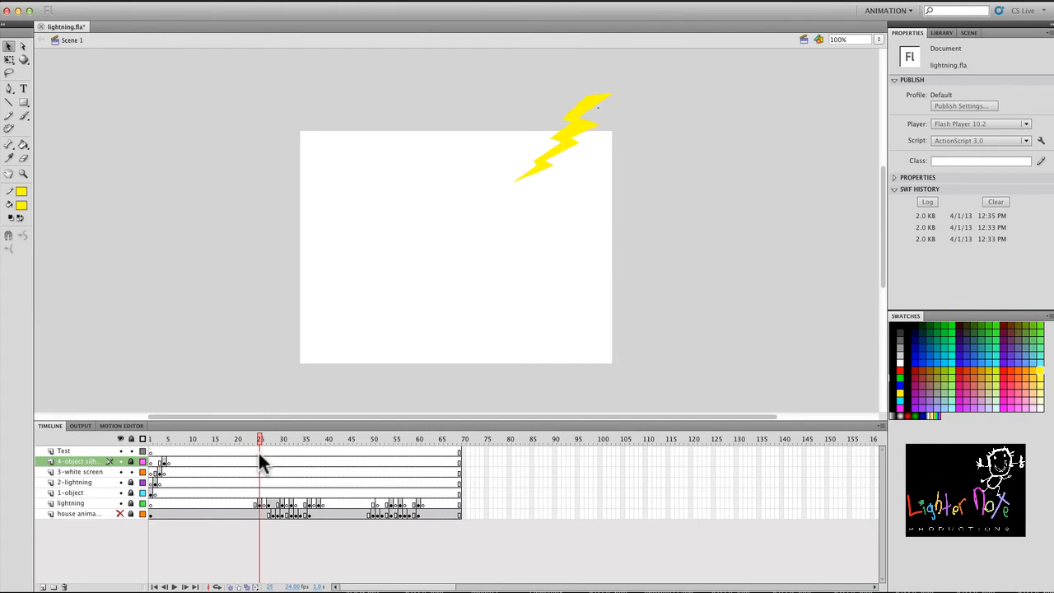
click(265, 506)
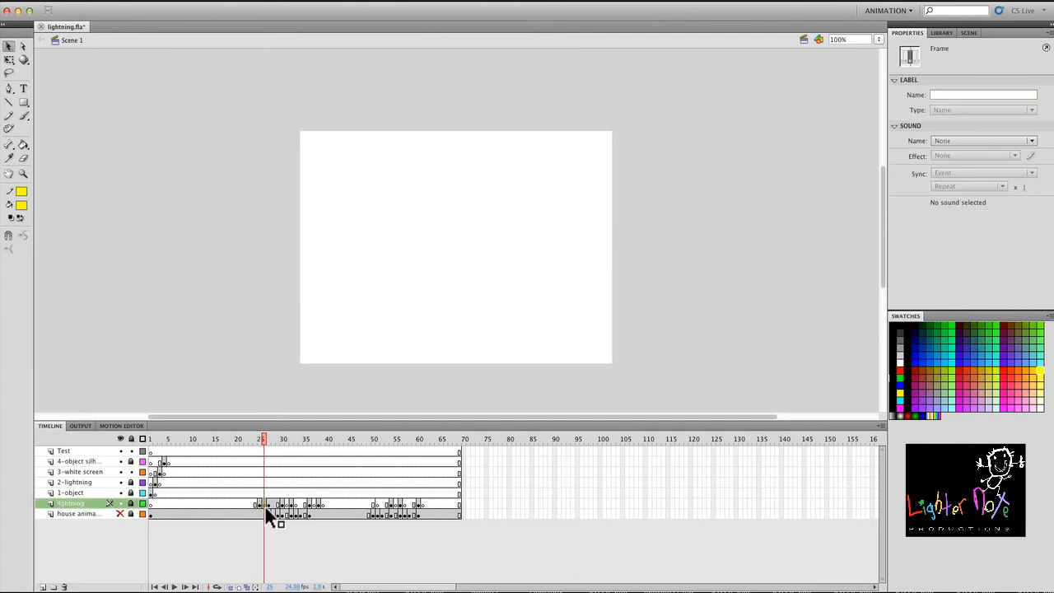
key(shift+F6)
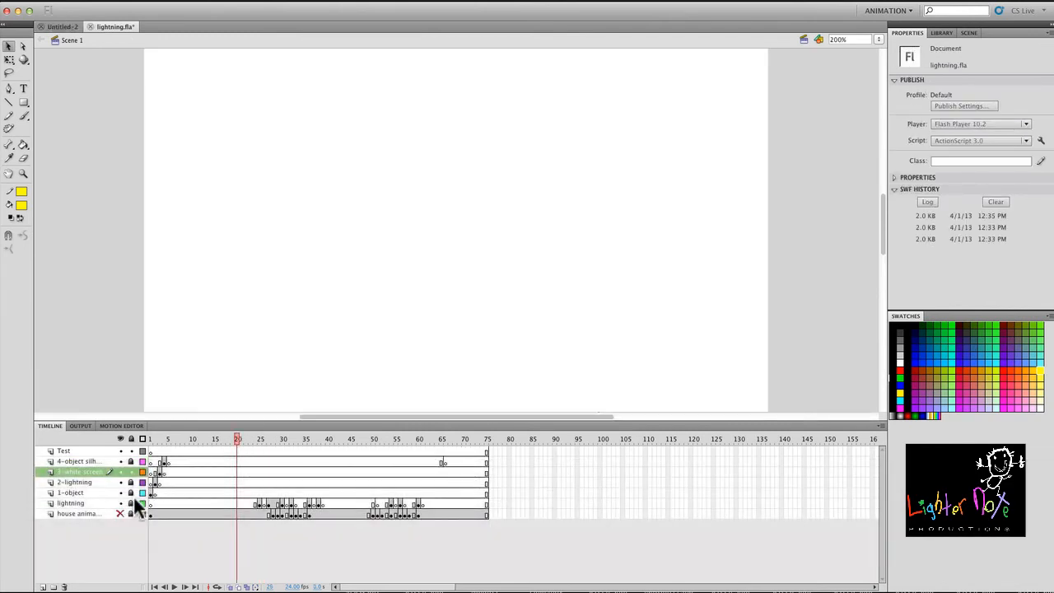
Show the house animation layer again and step back and forth through frames 22 to 26 to examine the first bolt's flicker
click(121, 512)
mouse_move(237, 437)
mouse_down()
mouse_move(269, 436)
mouse_move(257, 436)
mouse_up()
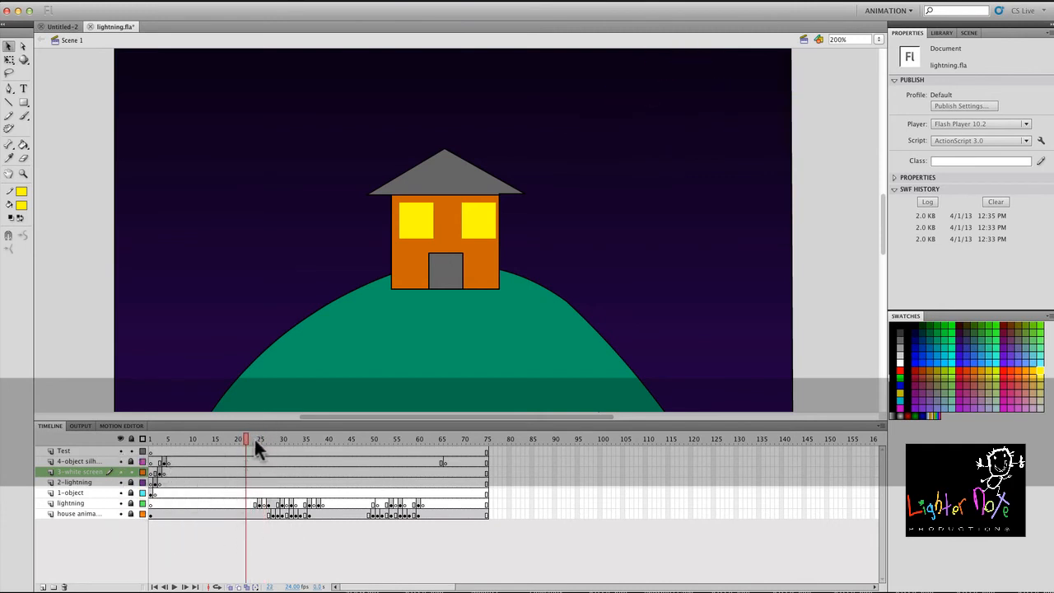
click(254, 437)
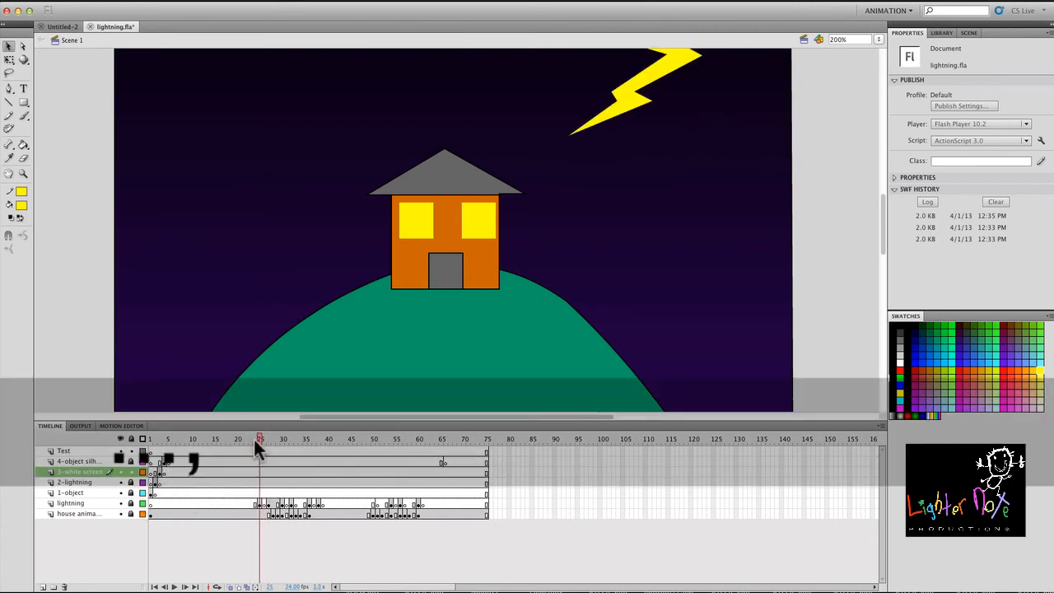
key(period)
key(period)
key(comma)
key(comma)
key(comma)
key(period)
key(period)
key(period)
key(period)
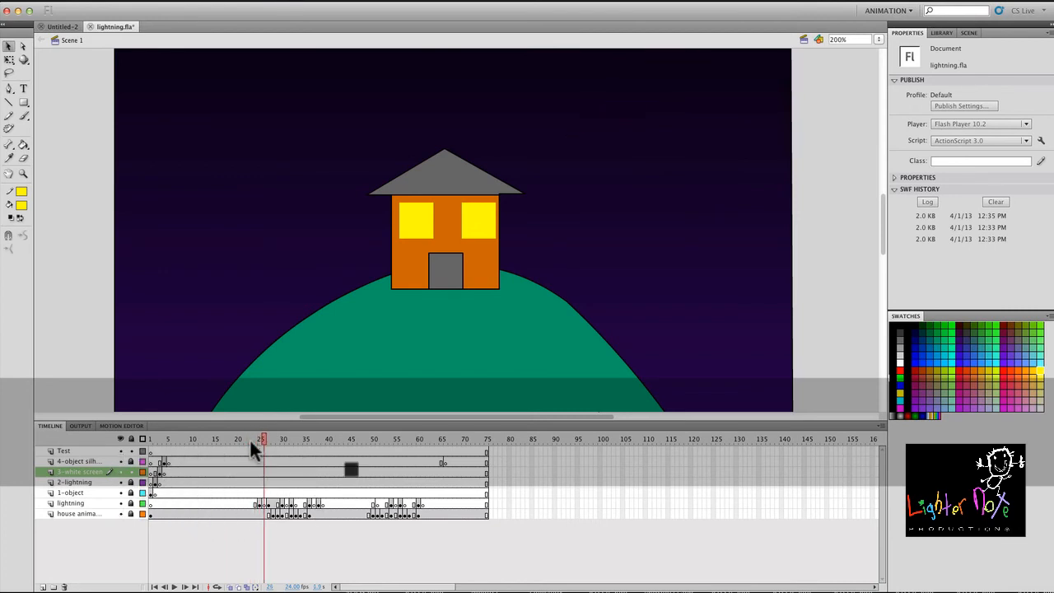
Step through frames 27 to 29 to examine the order of the larger bolt, white screen and house silhouette
key(period)
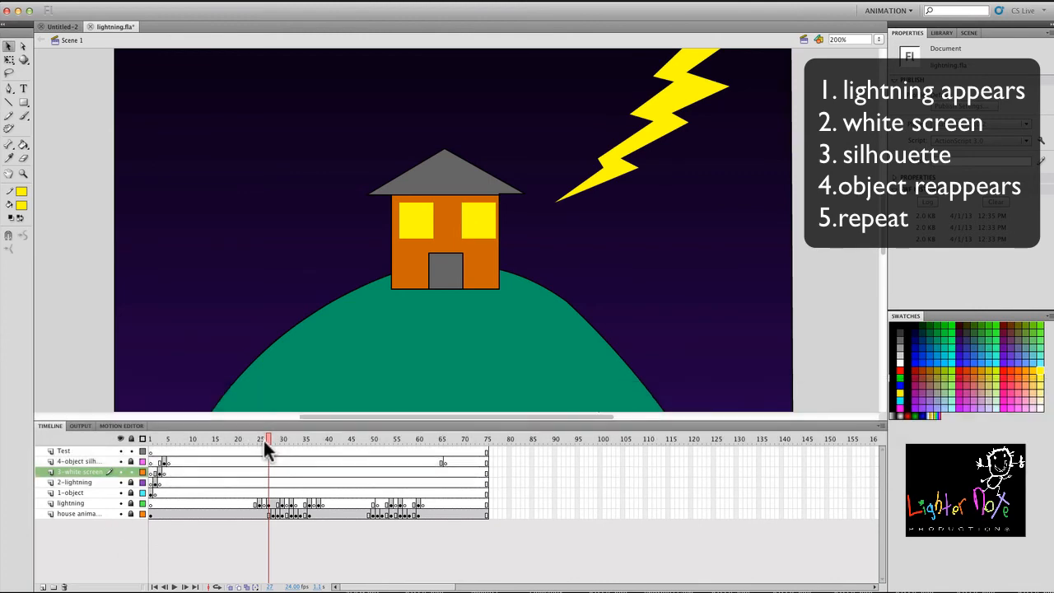
key(period)
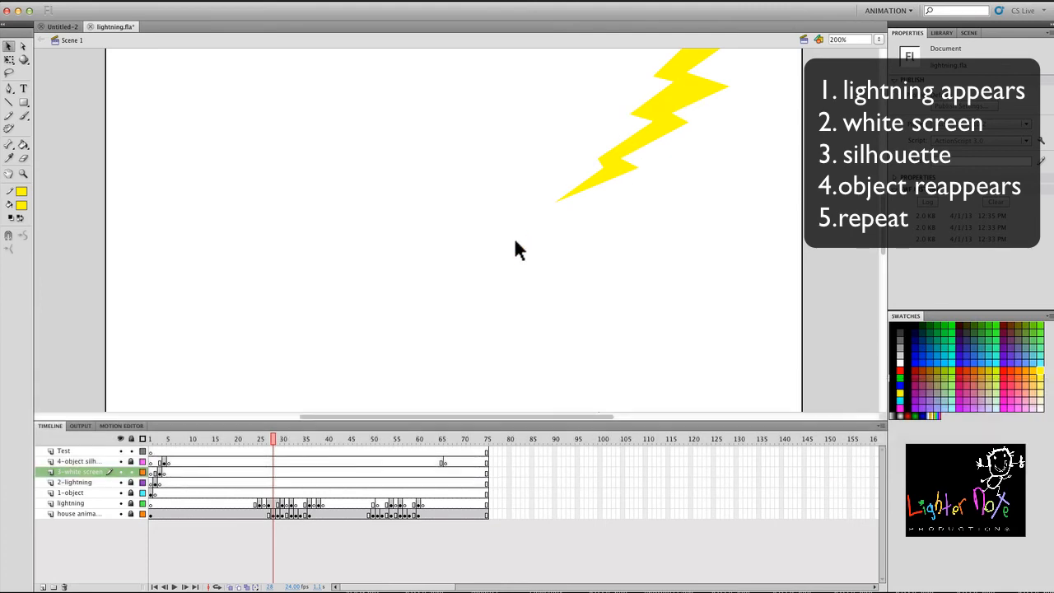
key(period)
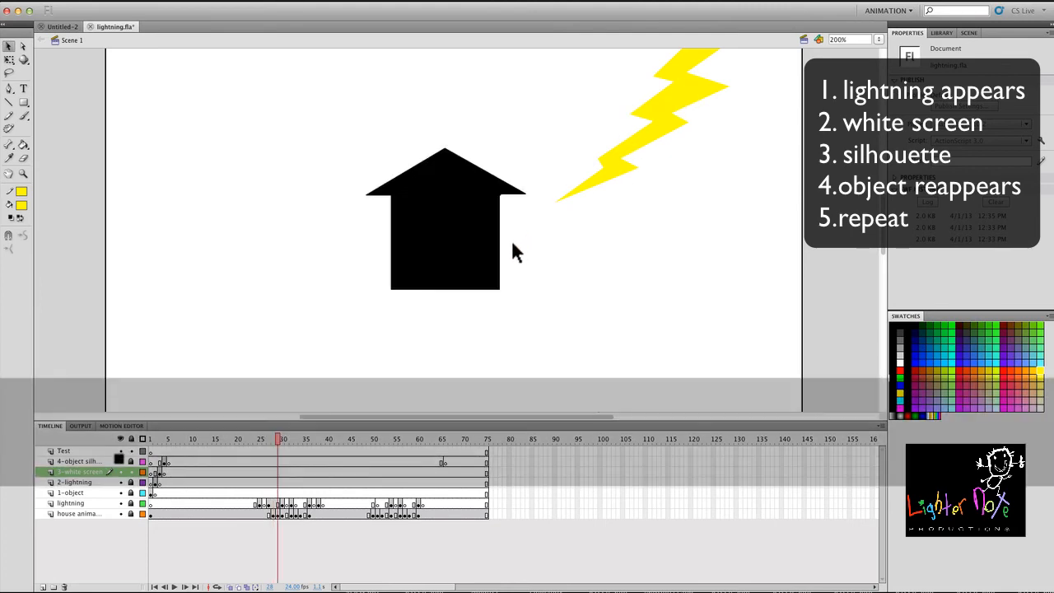
Advance through frames 30 and 31, and play the lightning sequence from frame 25
key(period)
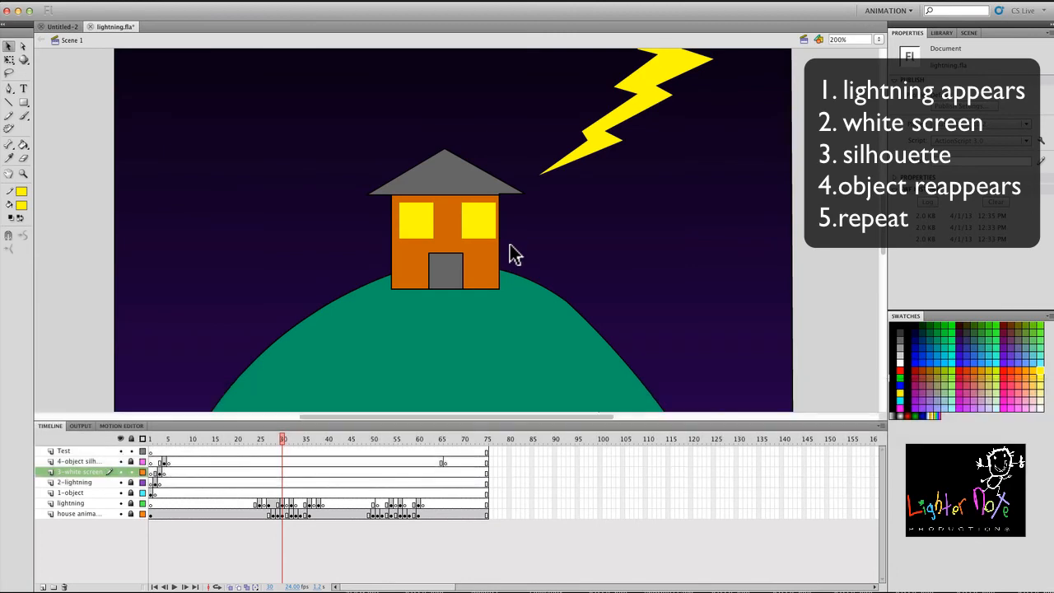
key(period)
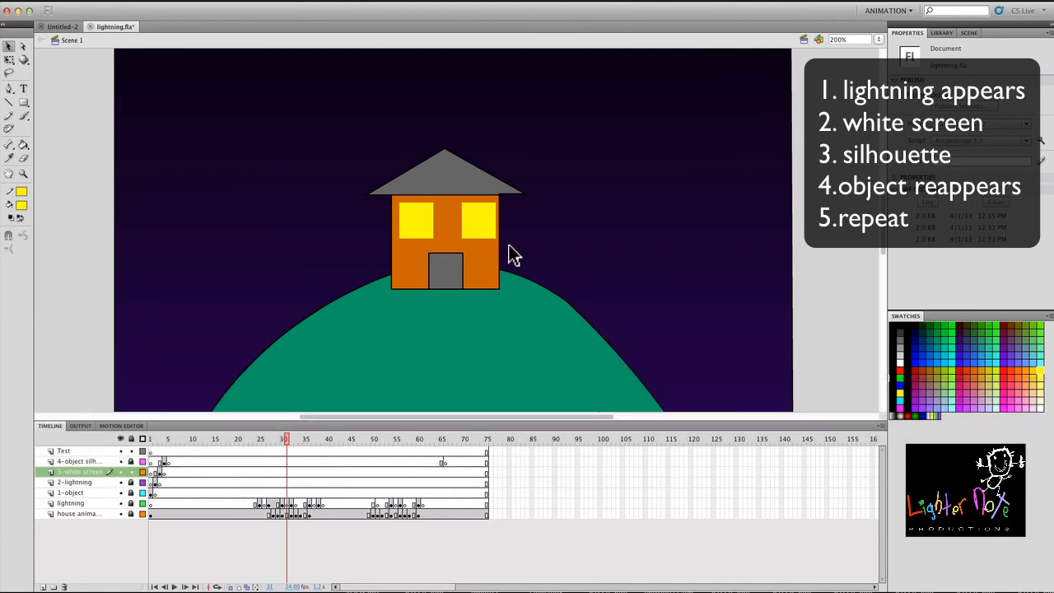
click(259, 440)
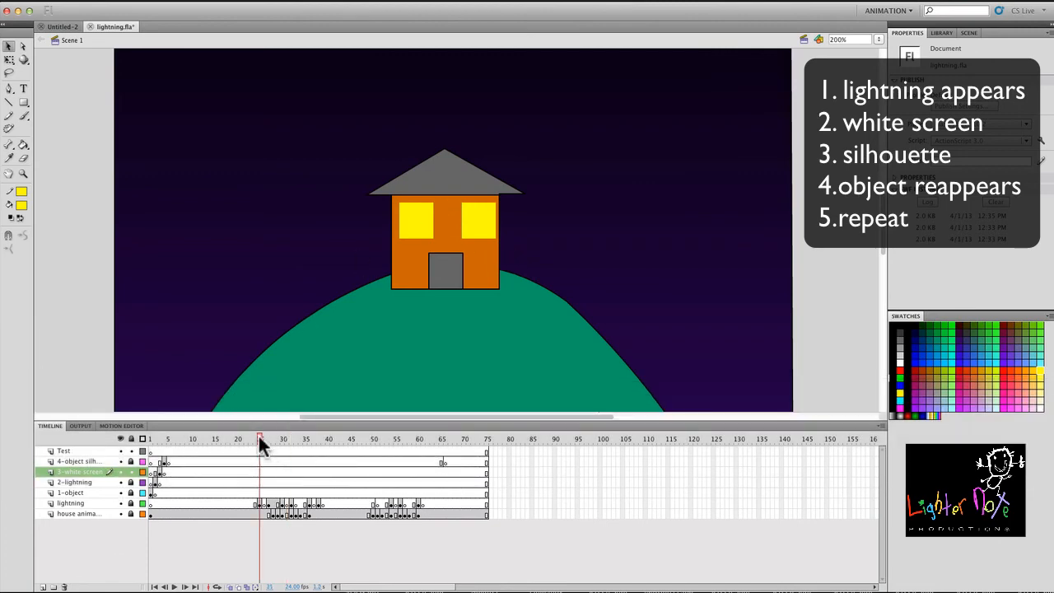
key(Return)
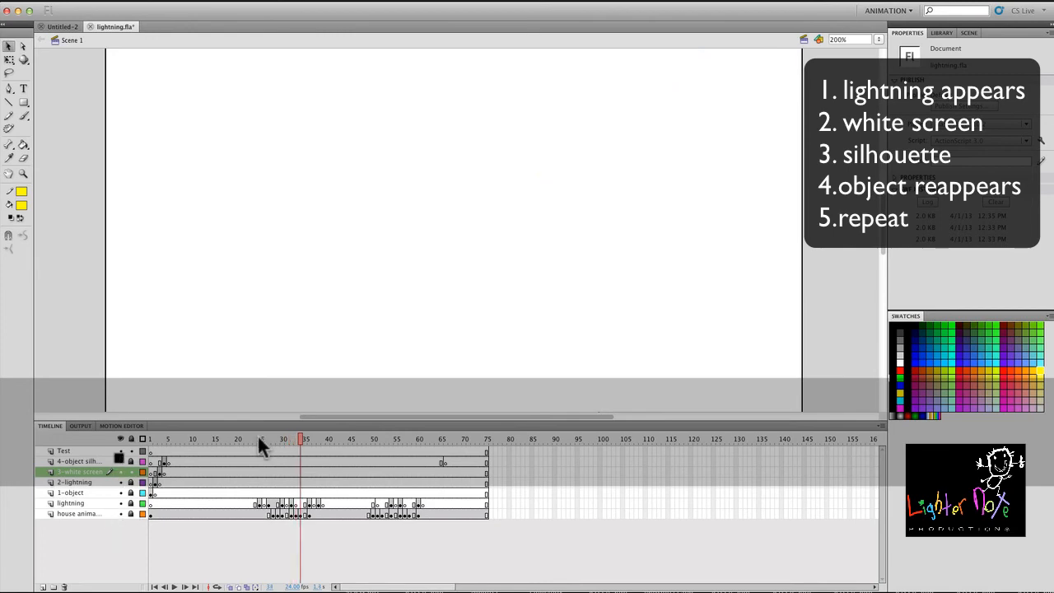
Step back and forth through frames 32 to 36 to examine how bolt, silhouette, white screen and night scene alternate
key(comma)
key(comma)
key(comma)
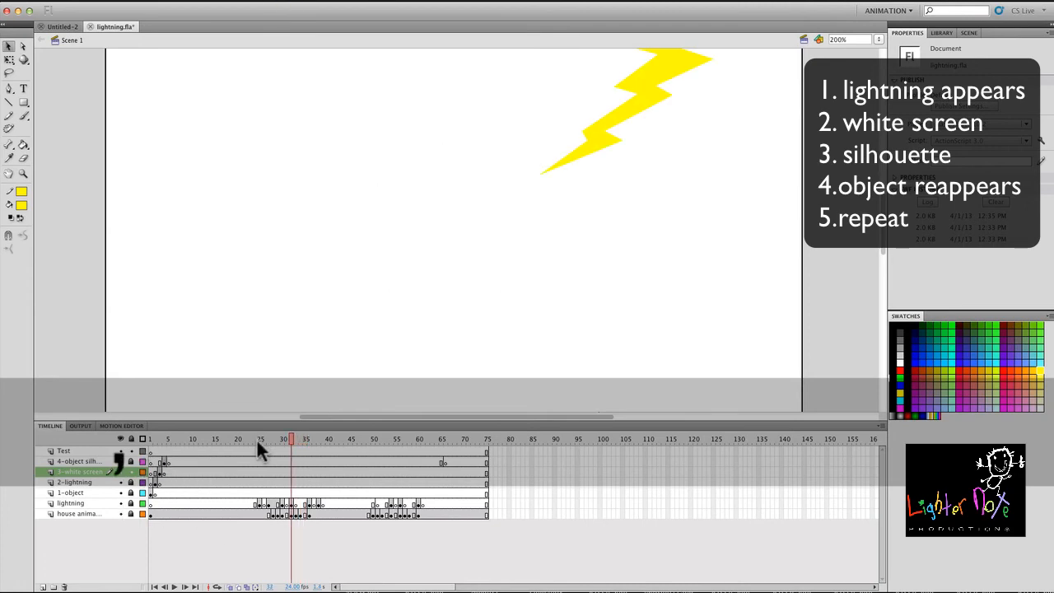
key(period)
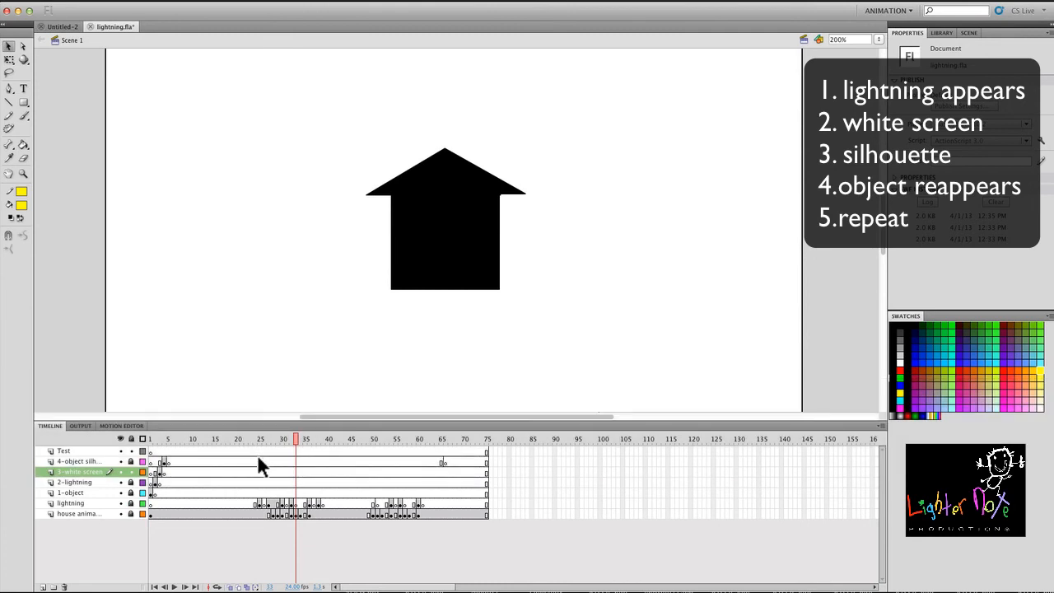
key(period)
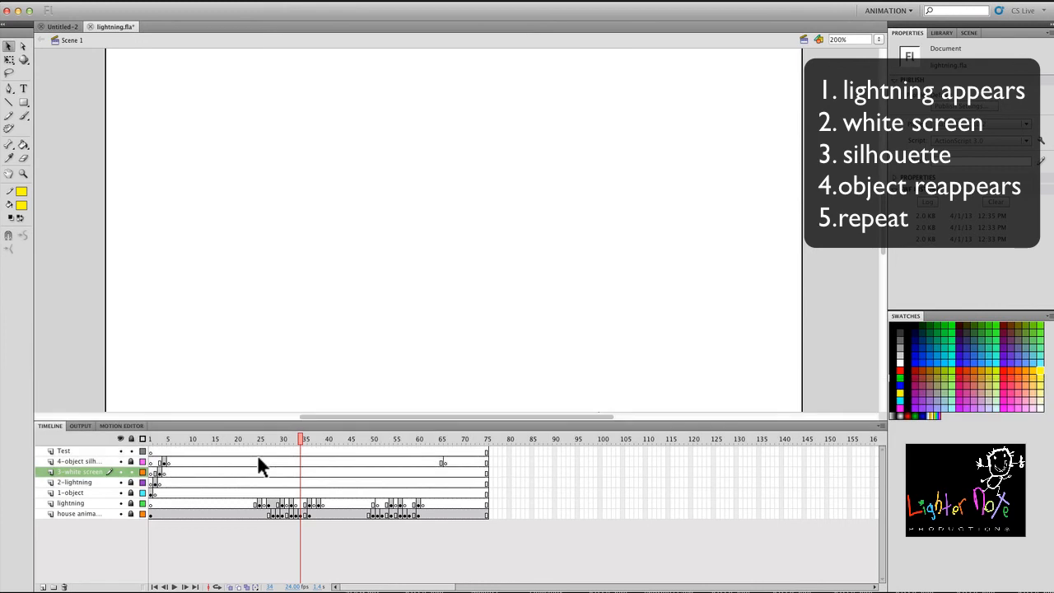
key(period)
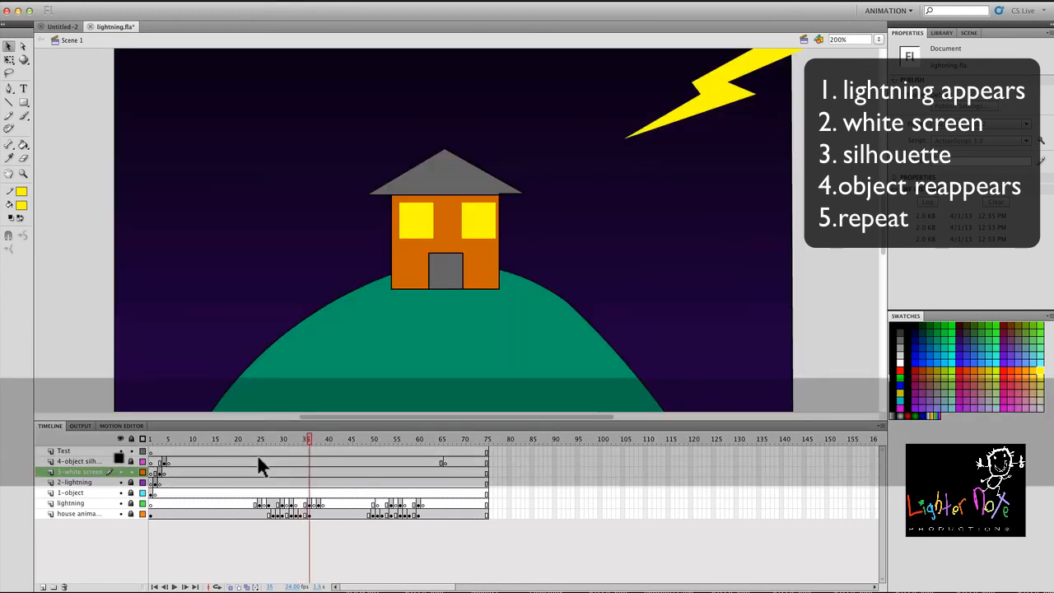
key(comma)
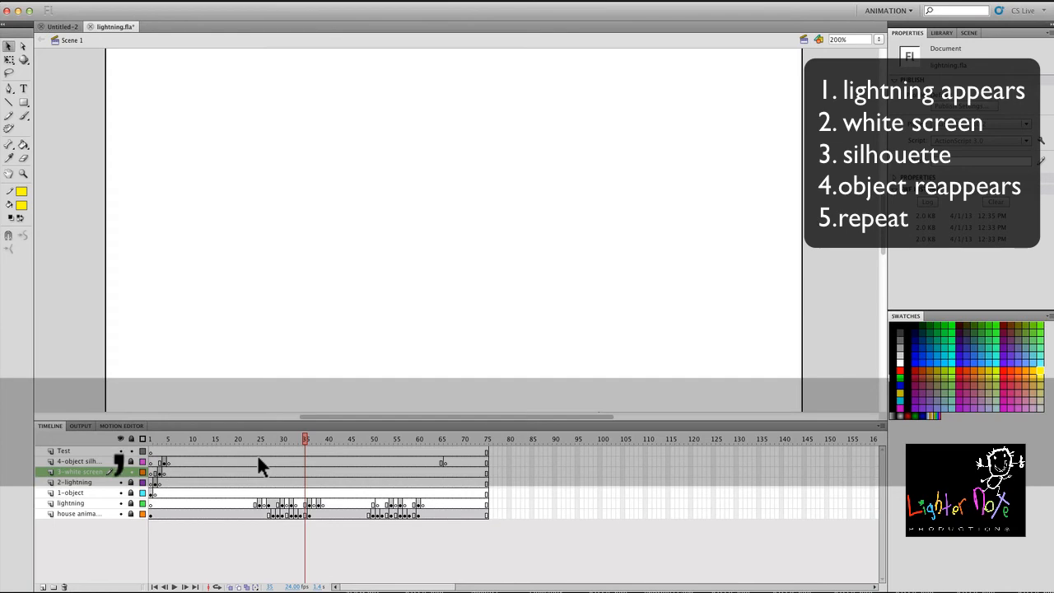
key(period)
Advance from frame 36 to frame 60 to examine the second lightning strike
key(Return)
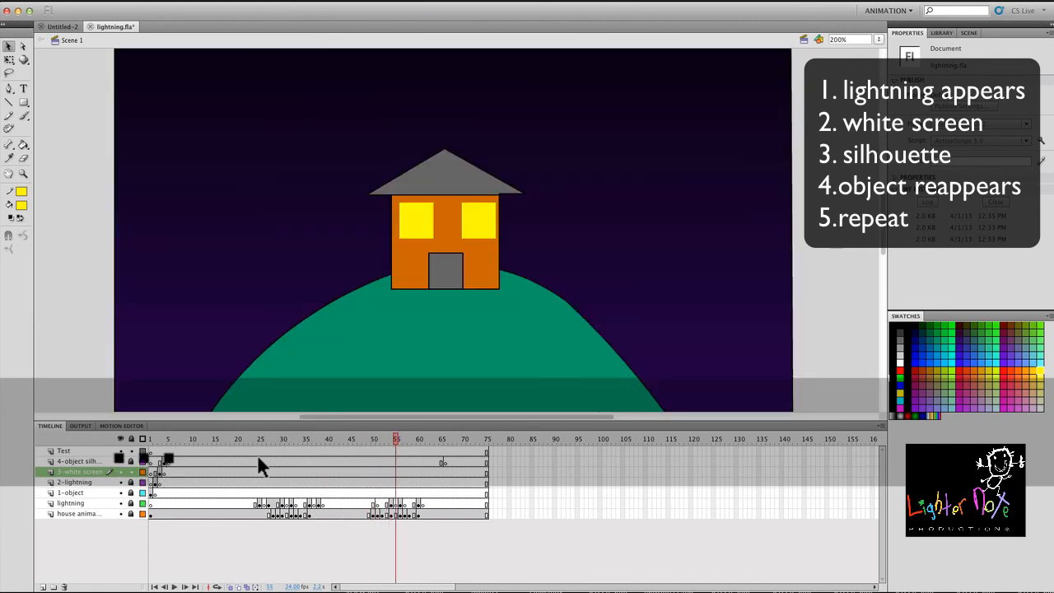
key(period)
key(period)
key(period)
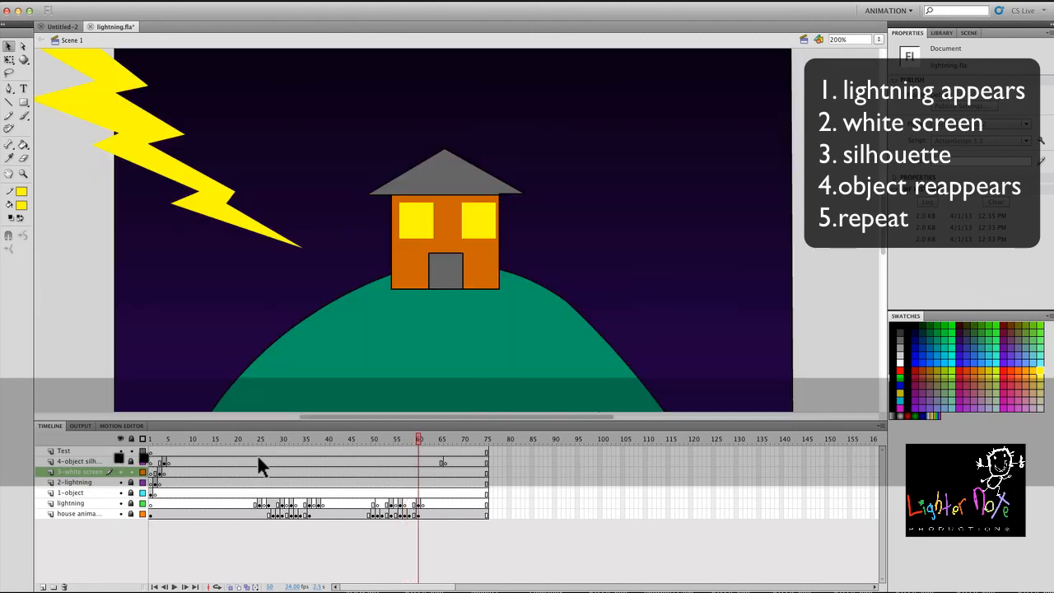
Scrub from frame 25 to frame 36 and examine the house animation layer's frames around 28 to 30
click(258, 437)
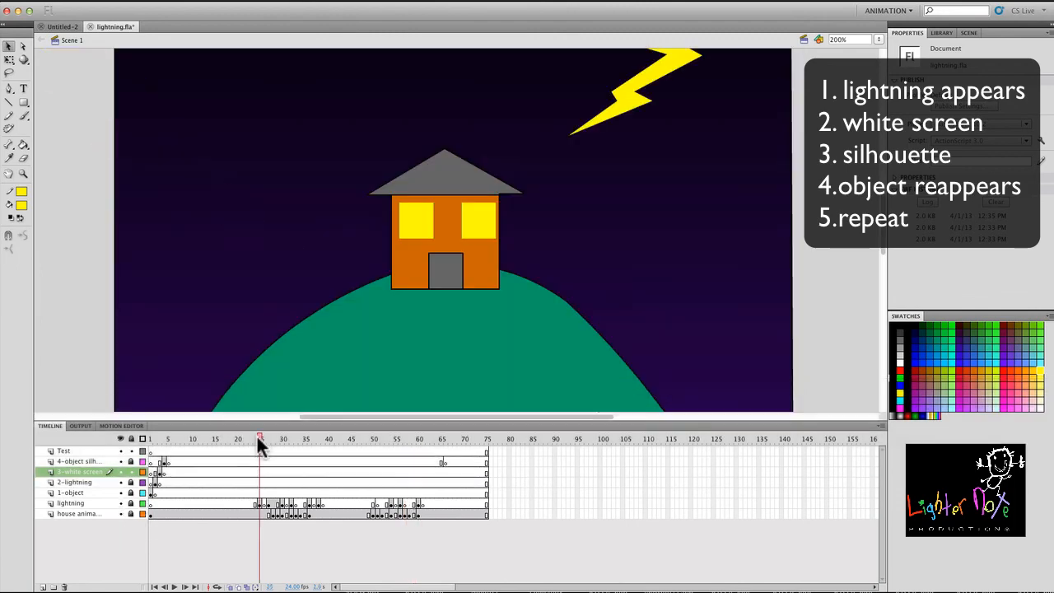
drag(260, 437, 307, 449)
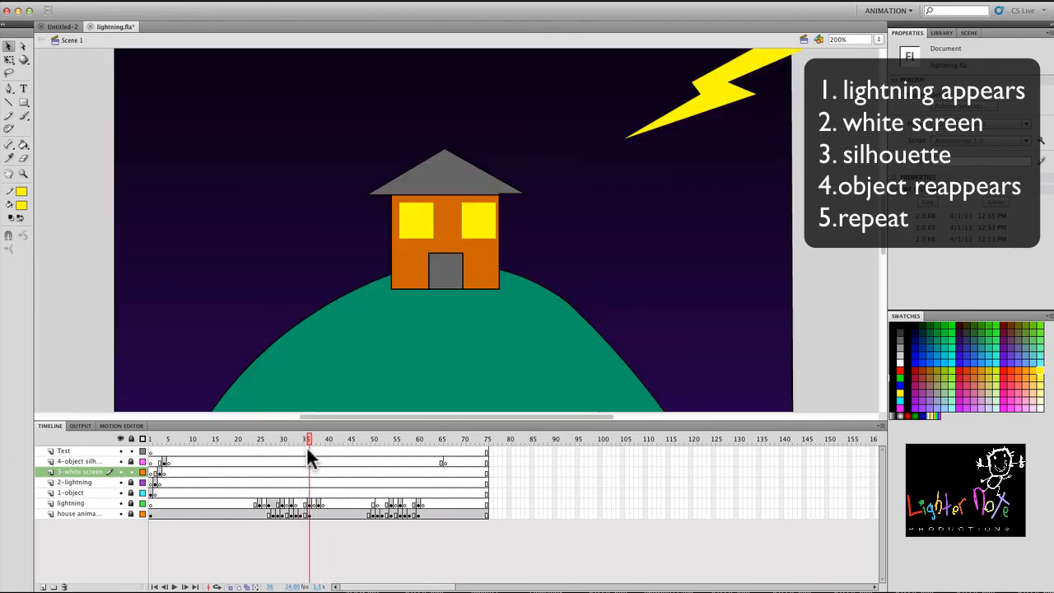
click(275, 513)
click(280, 515)
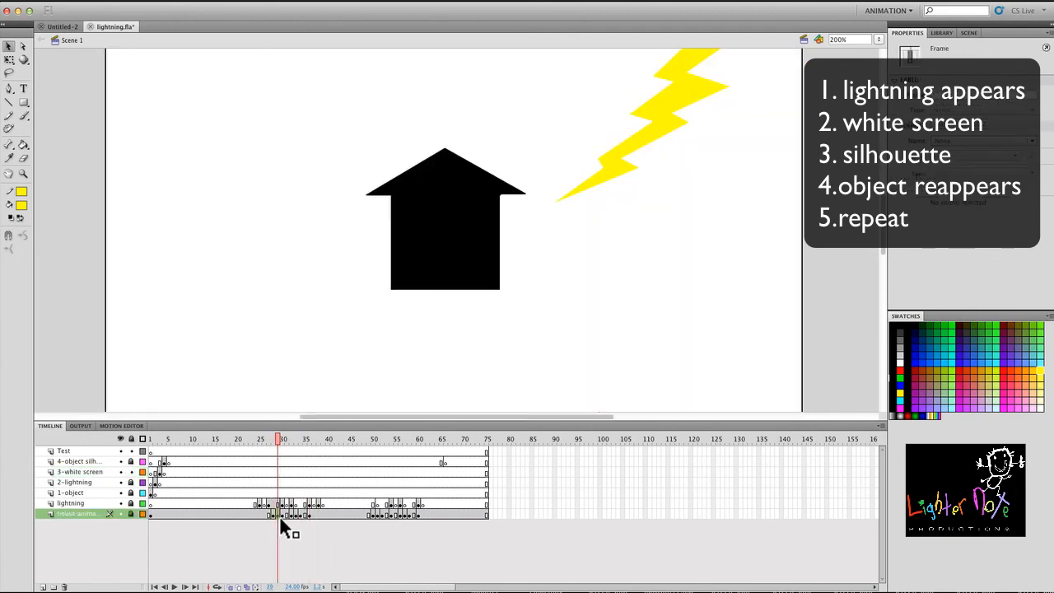
click(283, 515)
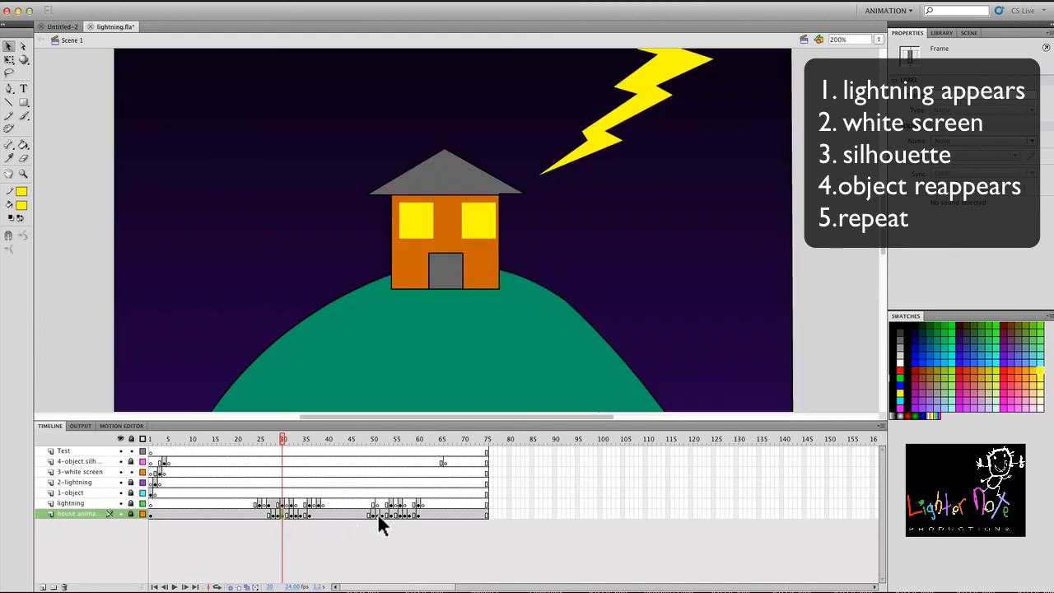
Return to frame 23 and test the movie to preview the complete lightning effect
click(250, 438)
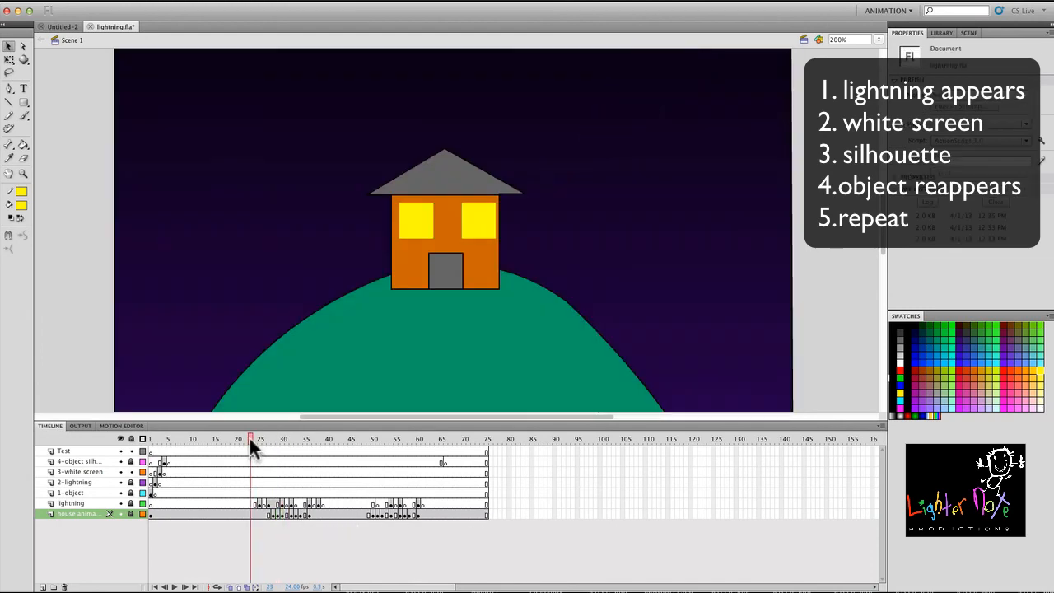
key(super+Return)
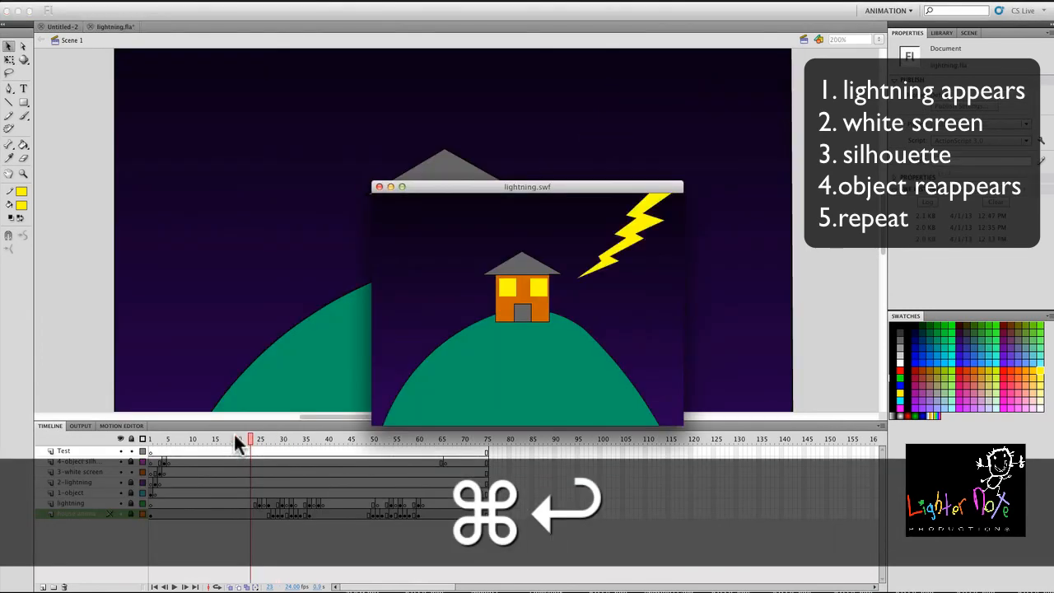